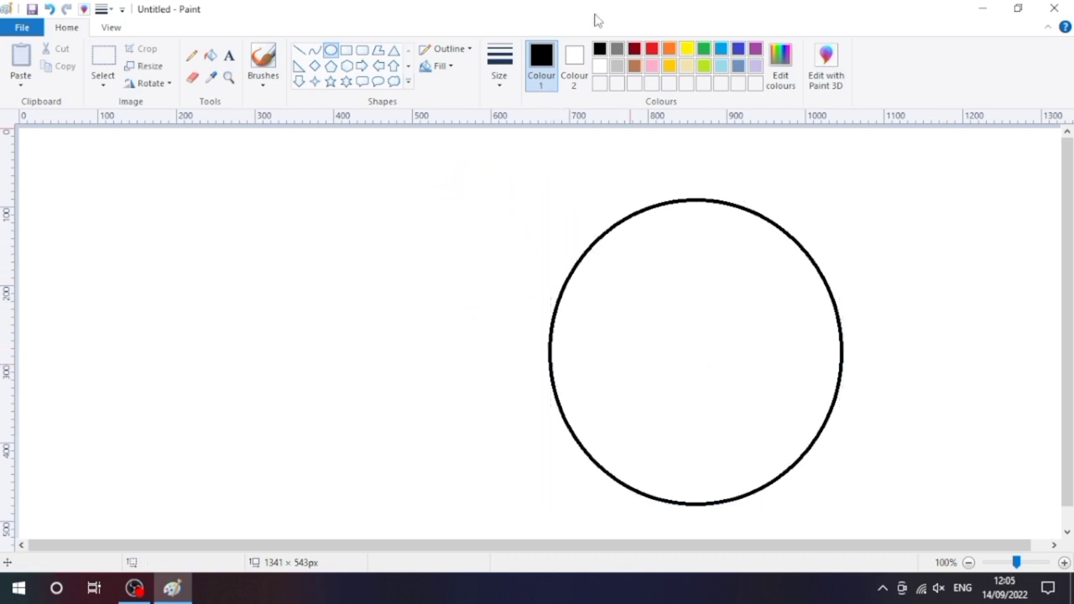
# Undo the existing circle and draw a black ellipse about 390 by 415 px for the teapot body
pyautogui.hotkey('ctrl', 'z')
pyautogui.moveTo(848, 172); pyautogui.dragTo(531, 515)
pyautogui.moveTo(621, 334); pyautogui.dragTo(666, 334)
pyautogui.moveTo(734, 170); pyautogui.dragTo(734, 185)
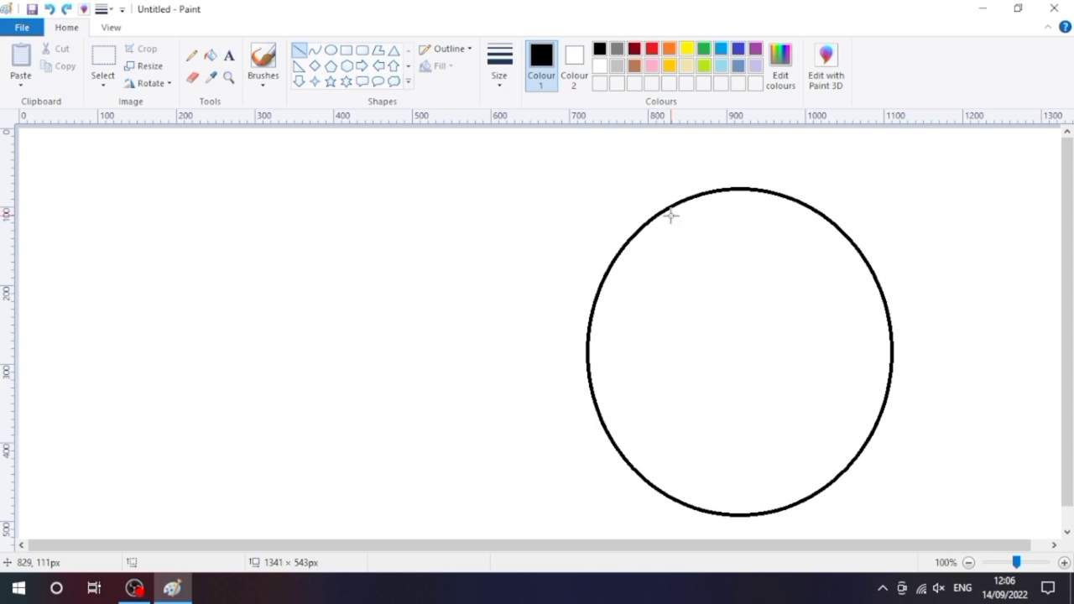
# Draw a horizontal line about 198 px long across the top of the body and erase the arc above it
pyautogui.moveTo(663, 212); pyautogui.dragTo(815, 212)
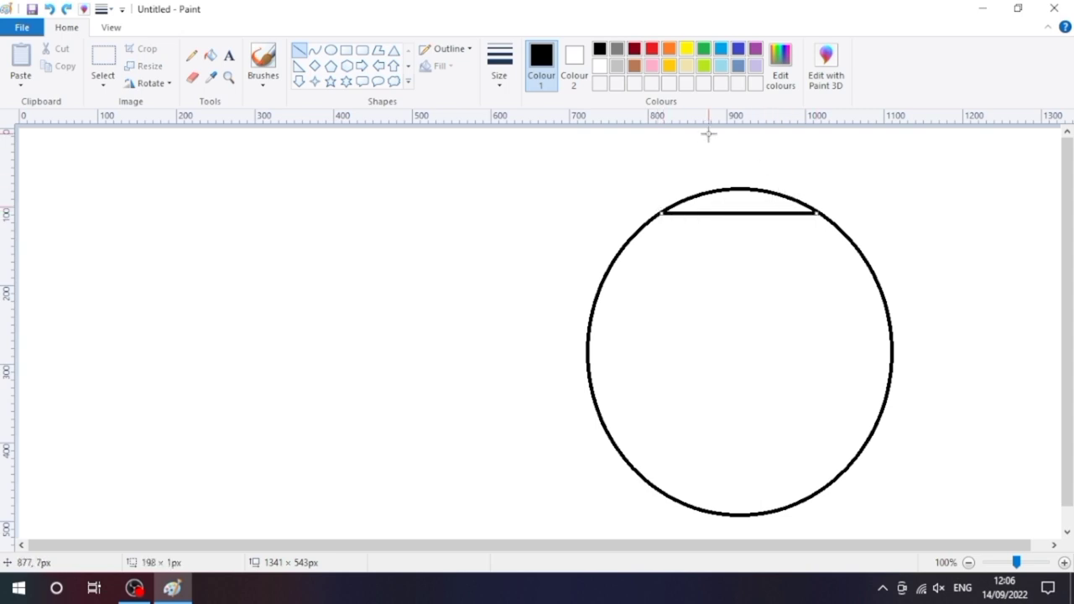
pyautogui.click(192, 77)
pyautogui.click(814, 207)
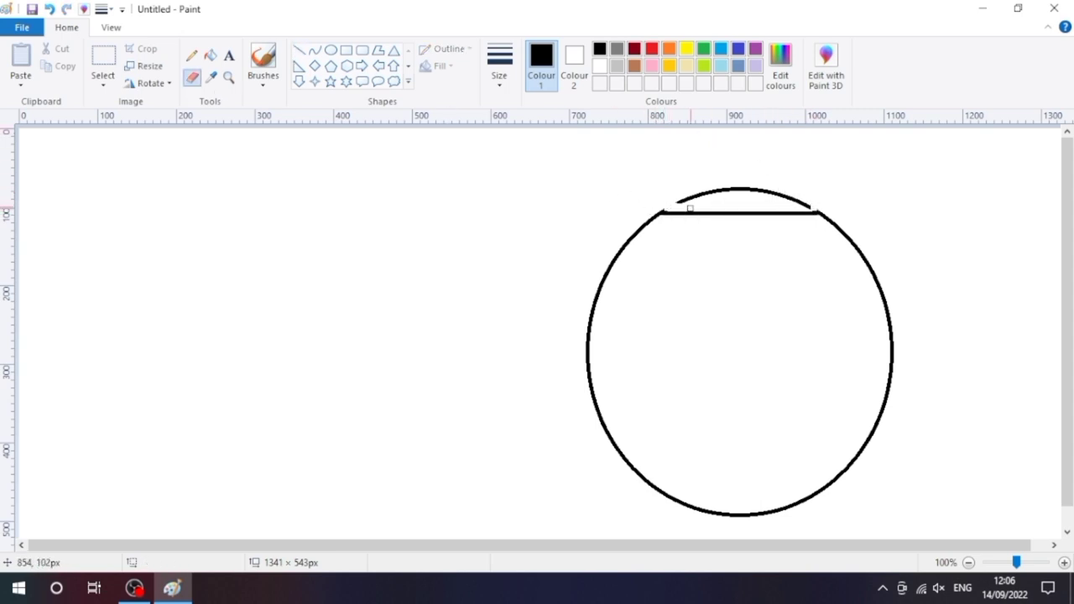
pyautogui.moveTo(690, 208)
pyautogui.mouseDown()
pyautogui.moveTo(702, 187)
pyautogui.moveTo(732, 190)
pyautogui.mouseUp()
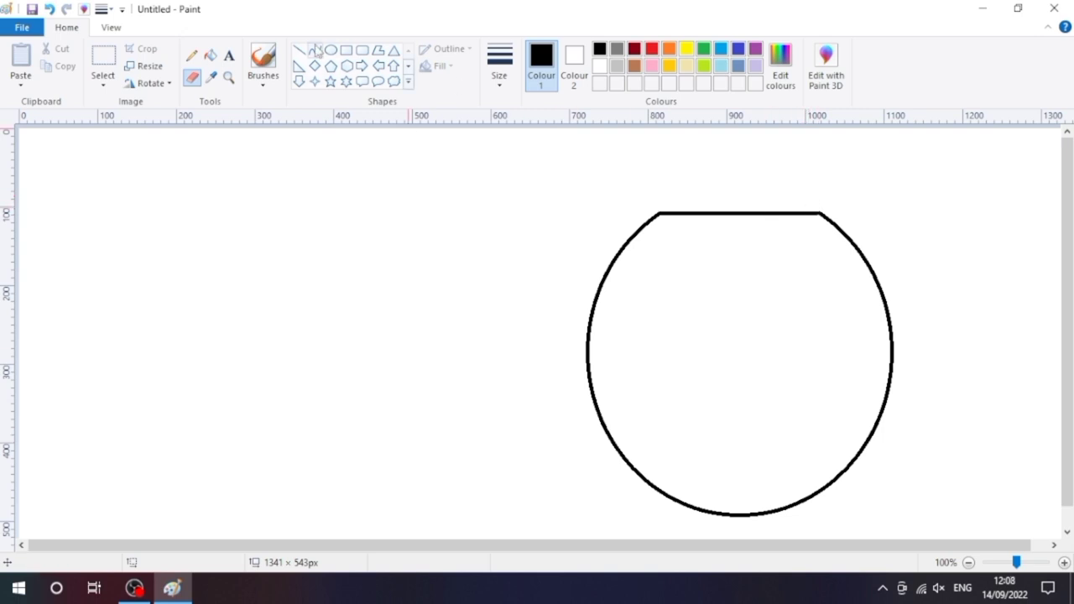
# Draw a thin rectangular rim on the body's flat top using straight lines
pyautogui.click(299, 50)
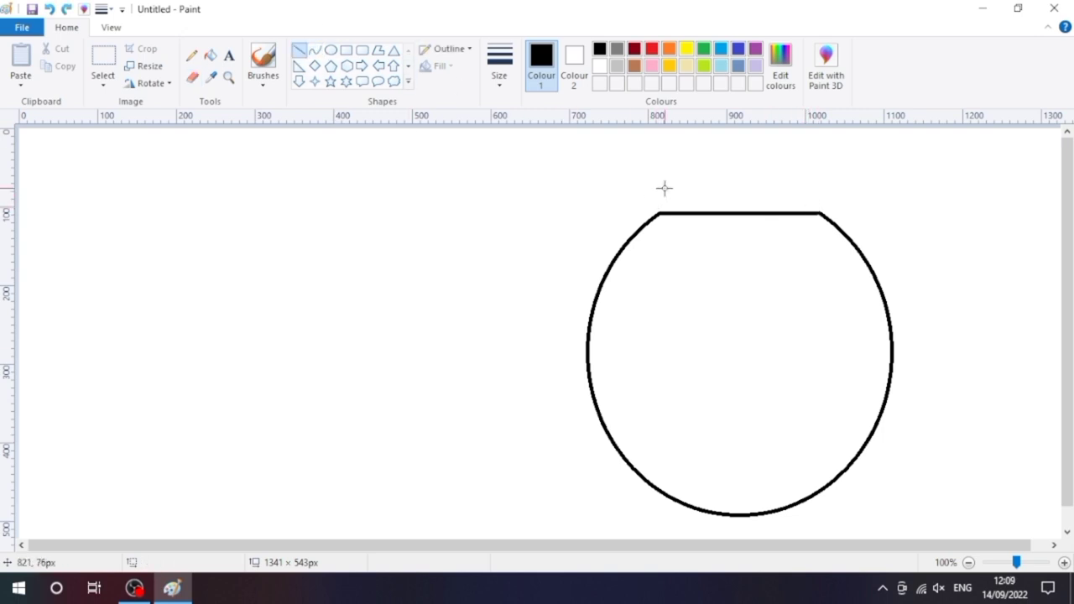
pyautogui.moveTo(659, 213); pyautogui.dragTo(659, 195)
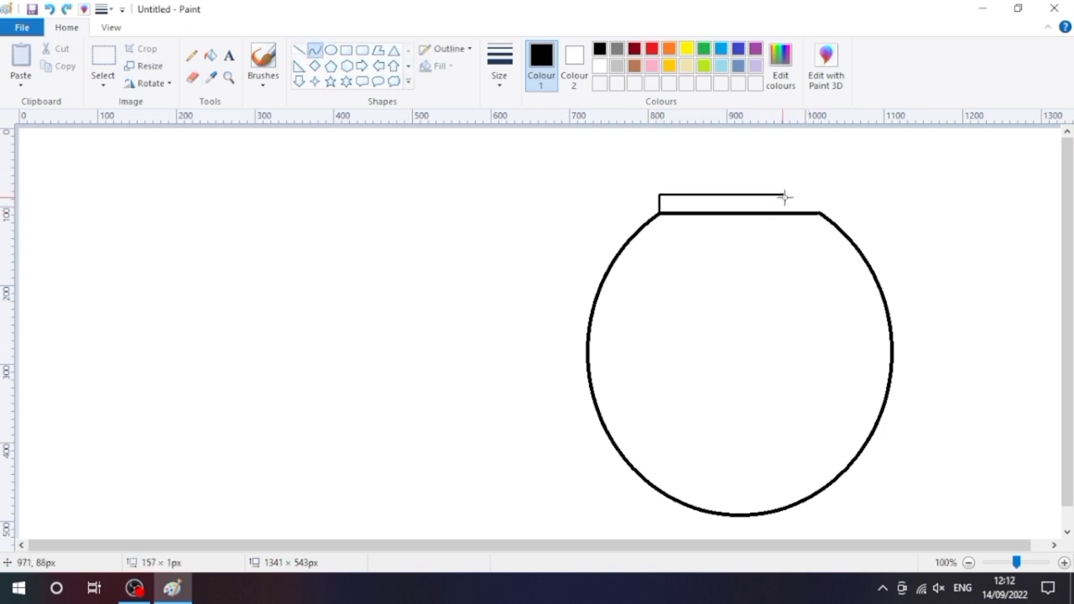
pyautogui.moveTo(783, 194)
pyautogui.mouseDown()
pyautogui.moveTo(818, 195)
pyautogui.moveTo(818, 213)
pyautogui.mouseUp()
# Draw a wide flat ellipse over the rim, matching its width, for the teapot lid
pyautogui.click(330, 49)
pyautogui.moveTo(819, 168); pyautogui.dragTo(659, 234)
pyautogui.moveTo(742, 168); pyautogui.dragTo(741, 165)
pyautogui.click(506, 187)
# Erase the ellipse's lower part under the rim to leave a domed lid, and add a small round knob on top
pyautogui.click(193, 77)
pyautogui.moveTo(688, 227)
pyautogui.mouseDown()
pyautogui.moveTo(772, 233)
pyautogui.moveTo(805, 221)
pyautogui.moveTo(700, 234)
pyautogui.mouseUp()
pyautogui.hotkey('ctrl', 'z')
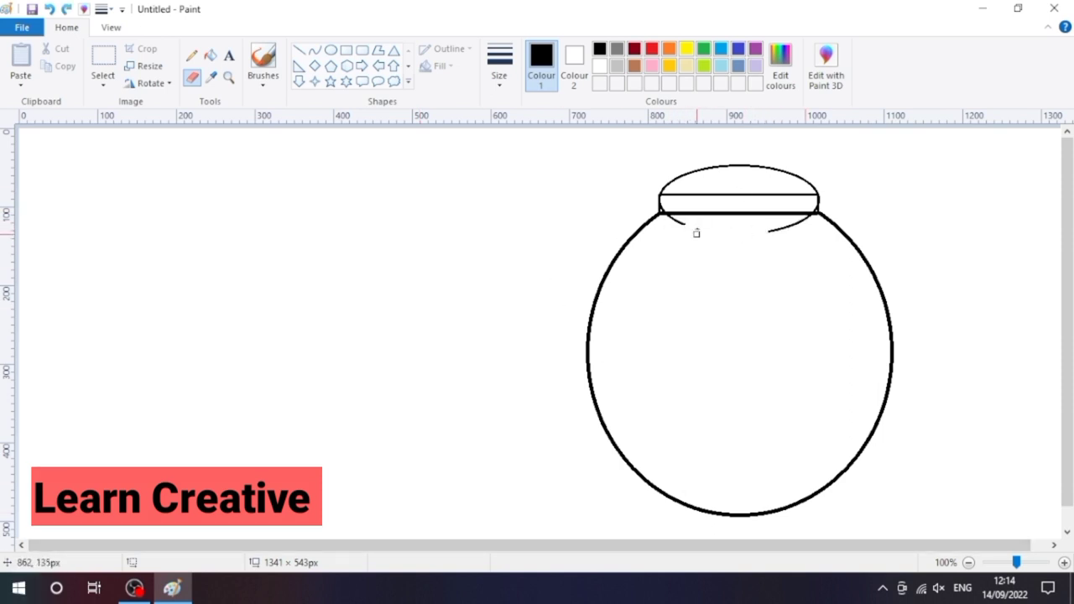
pyautogui.moveTo(804, 220)
pyautogui.mouseDown()
pyautogui.moveTo(770, 229)
pyautogui.moveTo(790, 235)
pyautogui.mouseUp()
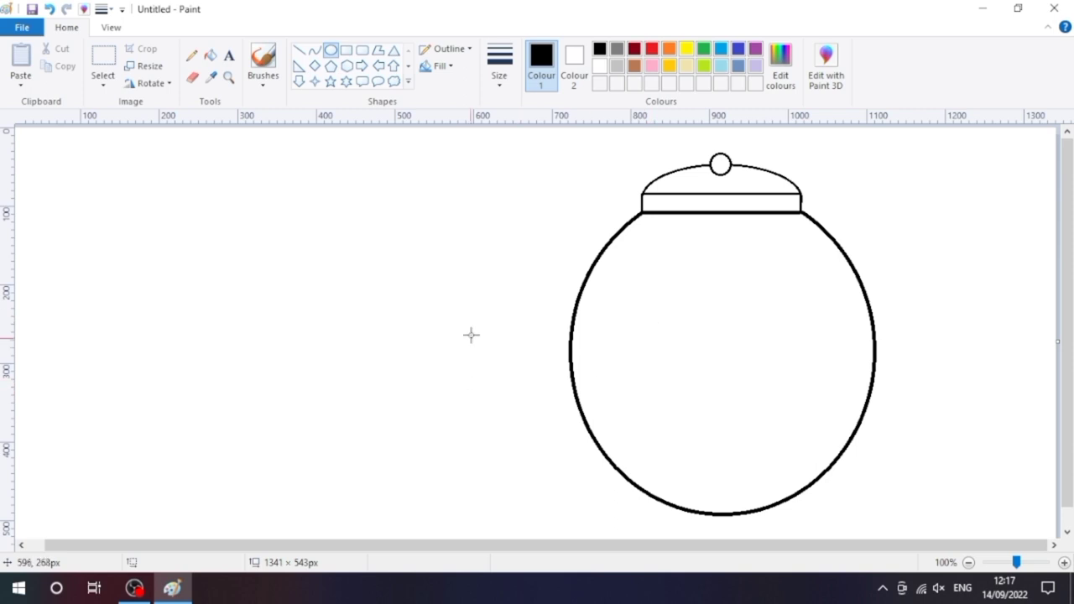
# Draw the spout's upper and lower S-shaped curves left of the body, the lower one about 113 by 249 px
pyautogui.click(315, 51)
pyautogui.moveTo(485, 180); pyautogui.dragTo(583, 282)
pyautogui.moveTo(537, 229)
pyautogui.mouseDown()
pyautogui.moveTo(523, 192)
pyautogui.moveTo(554, 234)
pyautogui.moveTo(562, 298)
pyautogui.mouseUp()
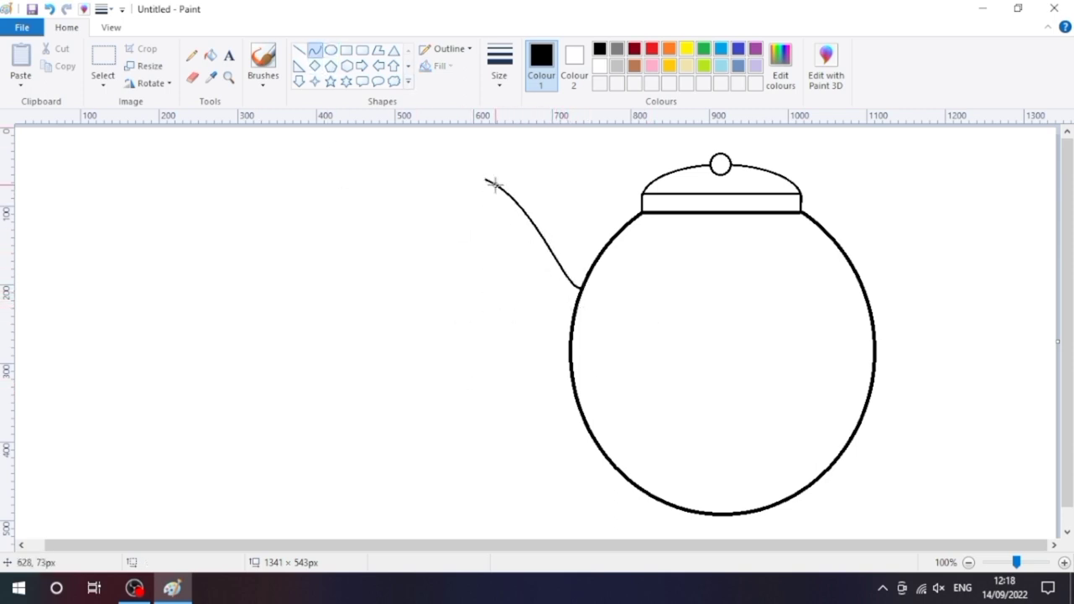
pyautogui.moveTo(486, 200); pyautogui.dragTo(567, 372)
pyautogui.moveTo(526, 285)
pyautogui.mouseDown()
pyautogui.moveTo(506, 238)
pyautogui.moveTo(539, 253)
pyautogui.moveTo(520, 358)
pyautogui.moveTo(495, 357)
pyautogui.moveTo(506, 365)
pyautogui.mouseUp()
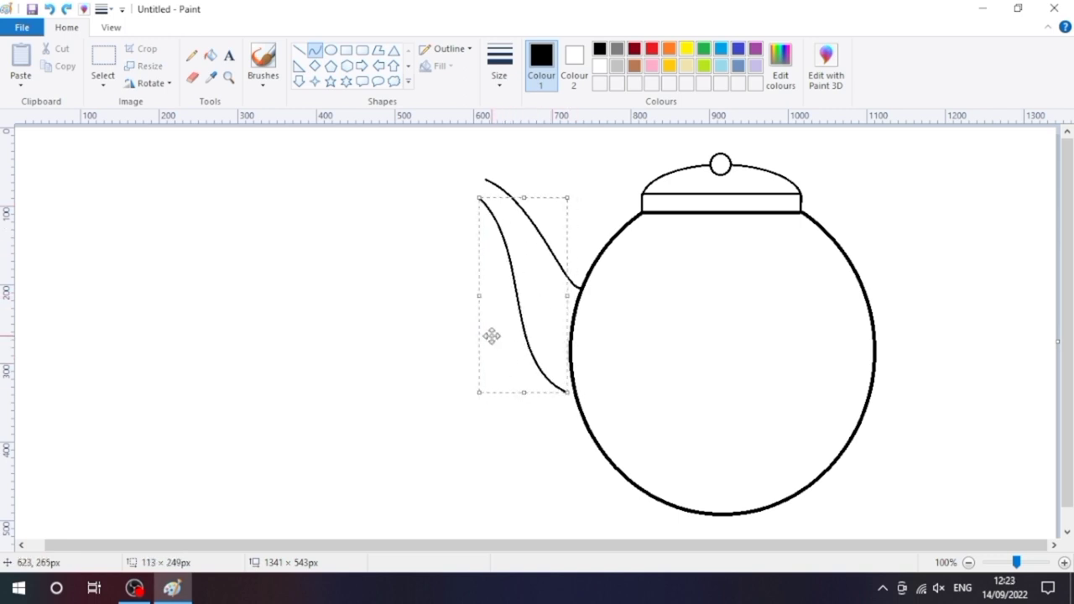
# Close the spout's tip with a short vertical line and clean up the line ends around it
pyautogui.click(299, 51)
pyautogui.moveTo(487, 179); pyautogui.dragTo(487, 200)
pyautogui.click(192, 76)
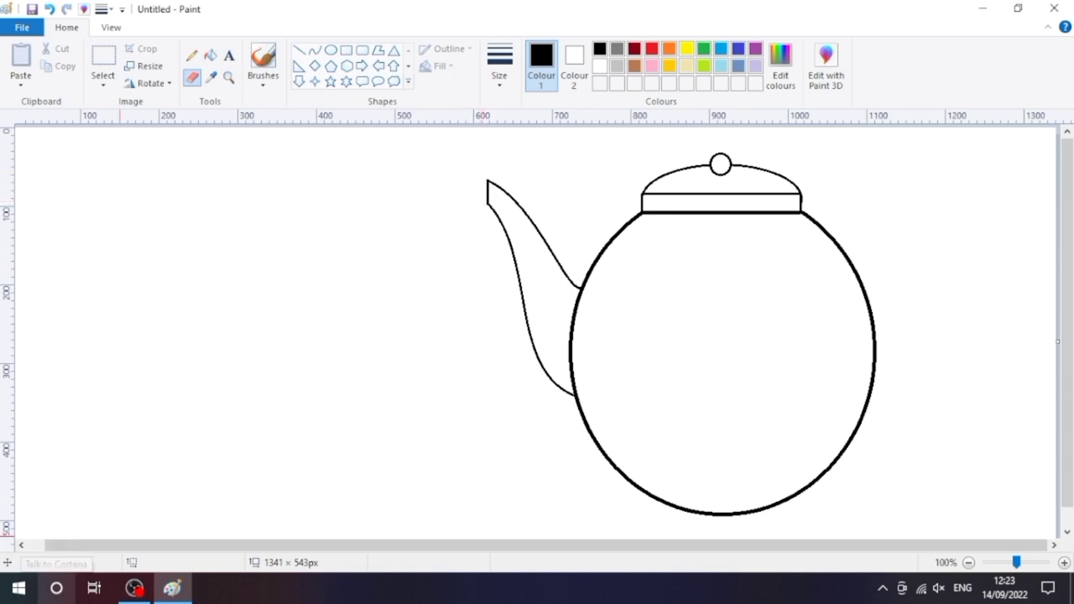
# Draw the handle's outer ellipse of about 199 by 251 px over the body's right edge and erase the part inside the body
pyautogui.click(331, 50)
pyautogui.moveTo(838, 252); pyautogui.dragTo(995, 427)
pyautogui.moveTo(902, 252); pyautogui.dragTo(899, 216)
pyautogui.moveTo(921, 303)
pyautogui.mouseDown()
pyautogui.moveTo(886, 307)
pyautogui.moveTo(900, 304)
pyautogui.mouseUp()
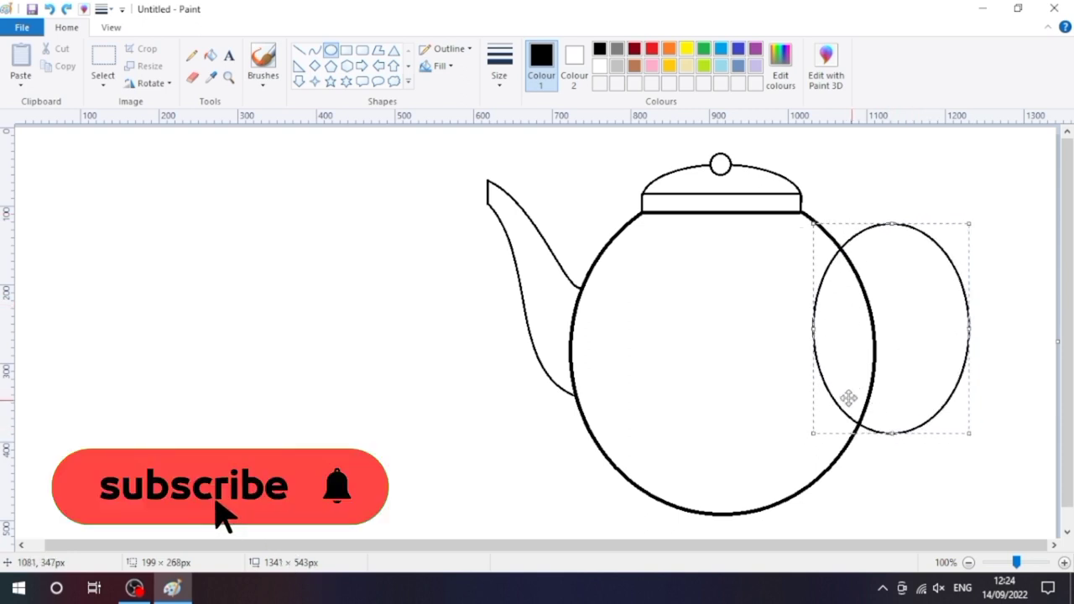
pyautogui.moveTo(891, 225); pyautogui.dragTo(891, 238)
pyautogui.moveTo(910, 283); pyautogui.dragTo(906, 288)
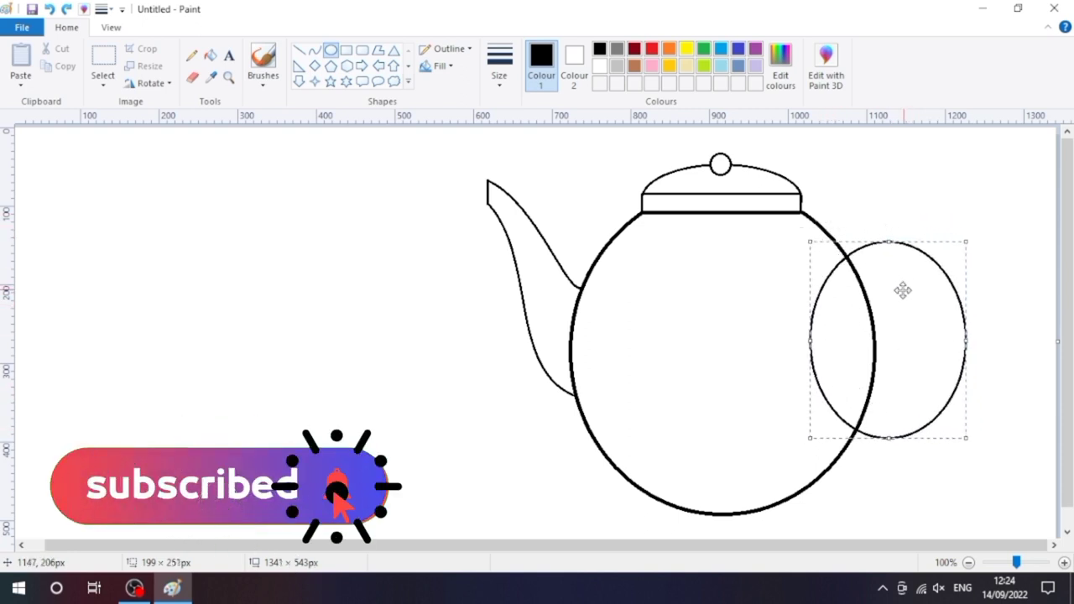
pyautogui.click(193, 77)
pyautogui.moveTo(836, 273)
pyautogui.mouseDown()
pyautogui.moveTo(822, 287)
pyautogui.moveTo(819, 383)
pyautogui.moveTo(850, 425)
pyautogui.mouseUp()
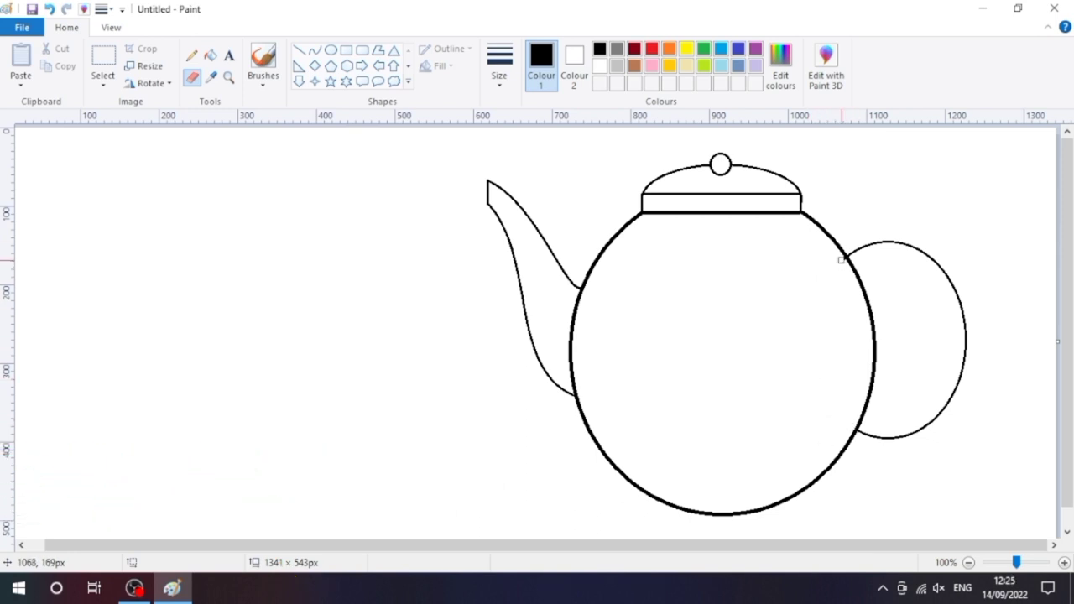
# Draw the handle's inner ellipse of about 132 by 192 px and erase the part inside the body
pyautogui.click(331, 49)
pyautogui.moveTo(839, 265); pyautogui.dragTo(940, 413)
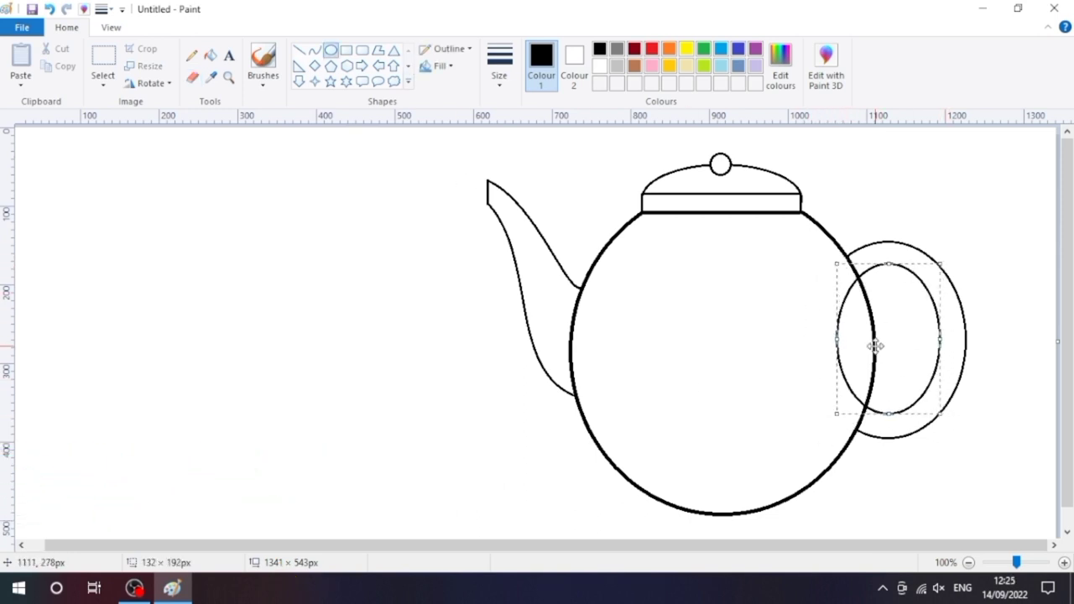
pyautogui.click(193, 76)
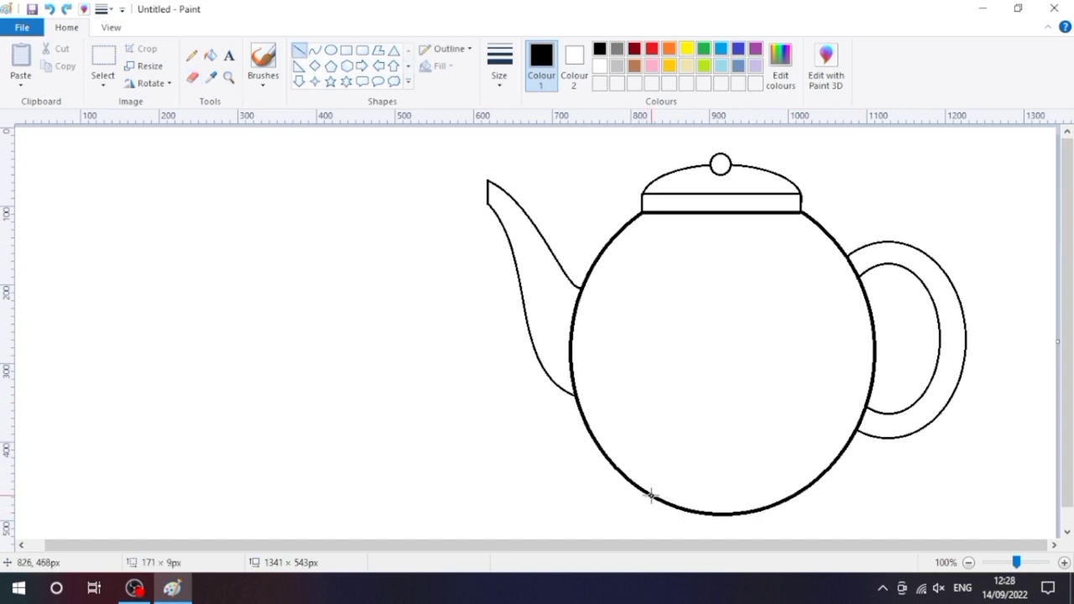
# Replace the body's rounded bottom with a shallow base about 146 px wide by erasing the arc and redrawing the outline
pyautogui.moveTo(650, 495); pyautogui.dragTo(786, 499)
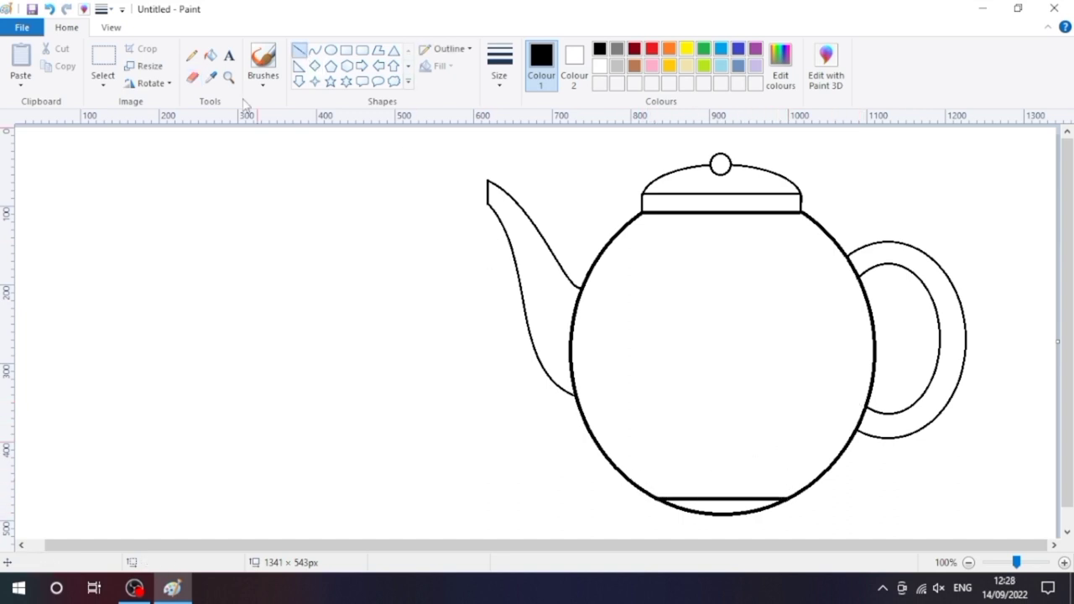
pyautogui.click(193, 76)
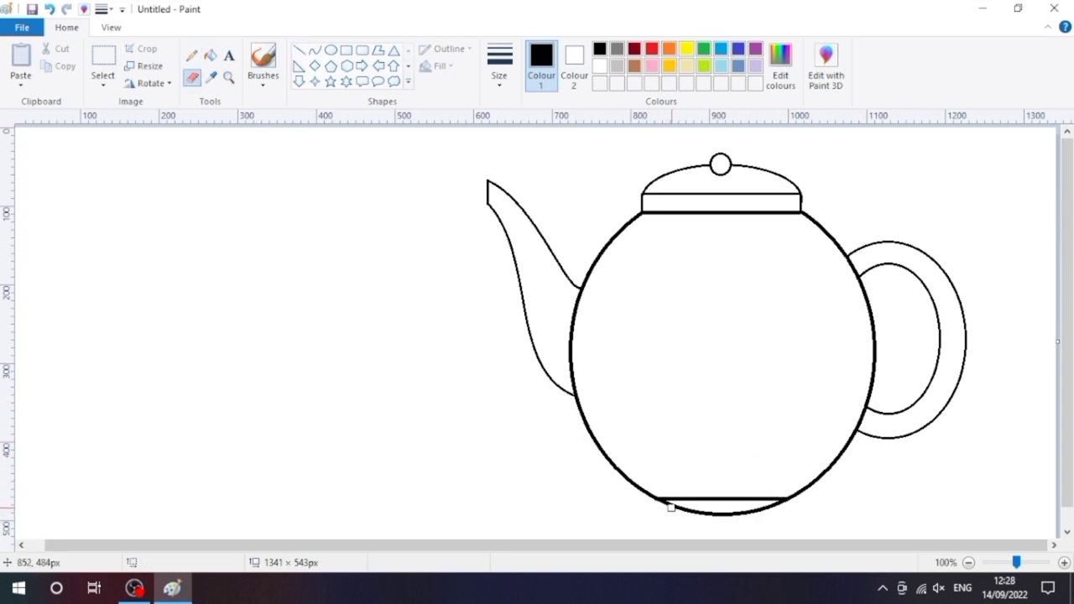
pyautogui.moveTo(774, 506)
pyautogui.mouseDown()
pyautogui.moveTo(749, 519)
pyautogui.moveTo(719, 436)
pyautogui.mouseUp()
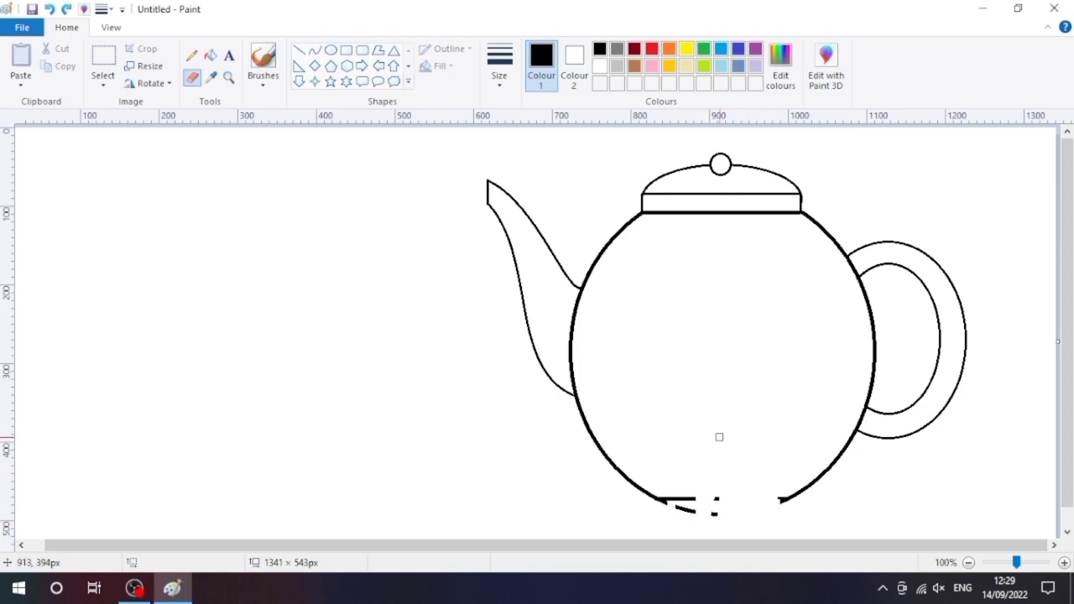
pyautogui.moveTo(690, 507); pyautogui.dragTo(678, 499)
pyautogui.moveTo(666, 483)
pyautogui.mouseDown()
pyautogui.moveTo(780, 483)
pyautogui.moveTo(728, 491)
pyautogui.mouseUp()
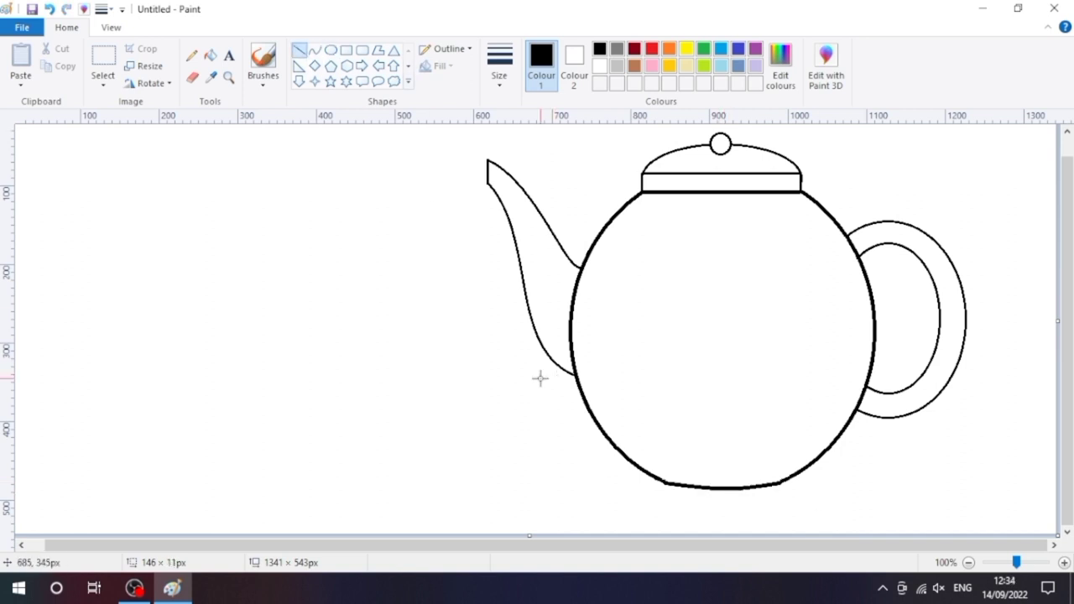
# Draw a horizontal line across the spout's lower end as a guide for the cup
pyautogui.moveTo(617, 365); pyautogui.dragTo(414, 366)
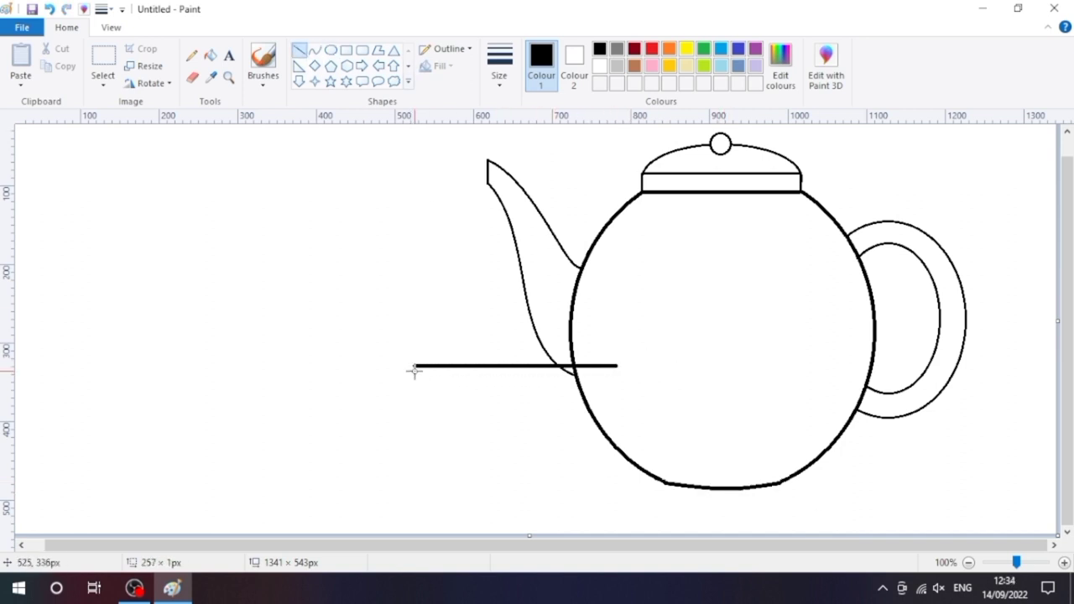
pyautogui.moveTo(616, 366); pyautogui.dragTo(632, 366)
pyautogui.click(371, 280)
# Draw an ellipse of about 282 by 291 px for the cup, overlapping the body's lower left side
pyautogui.click(329, 50)
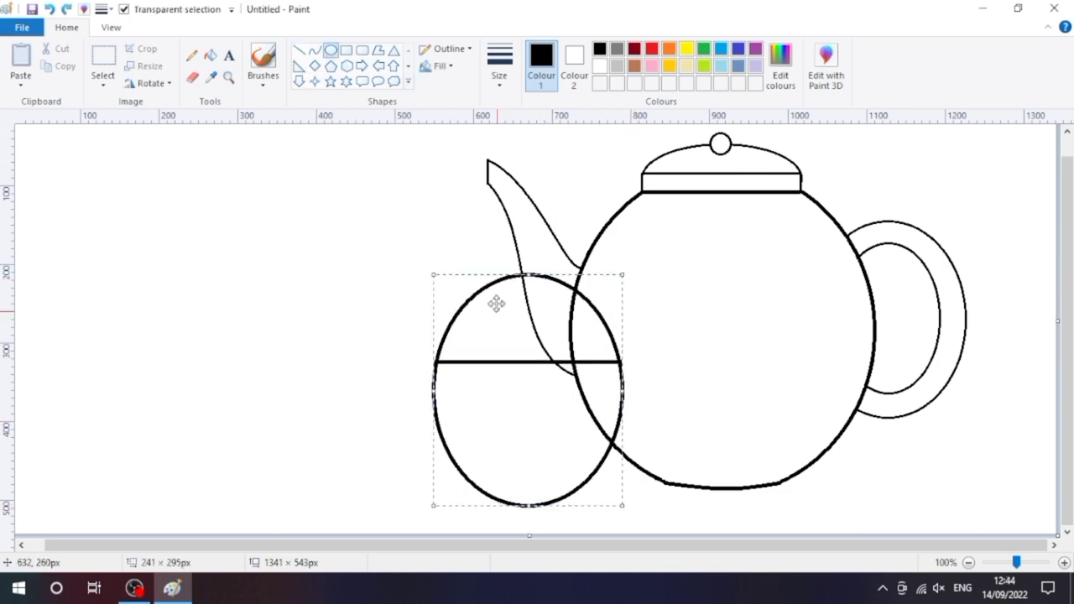
pyautogui.moveTo(528, 274)
pyautogui.mouseDown()
pyautogui.moveTo(528, 290)
pyautogui.moveTo(528, 278)
pyautogui.mouseUp()
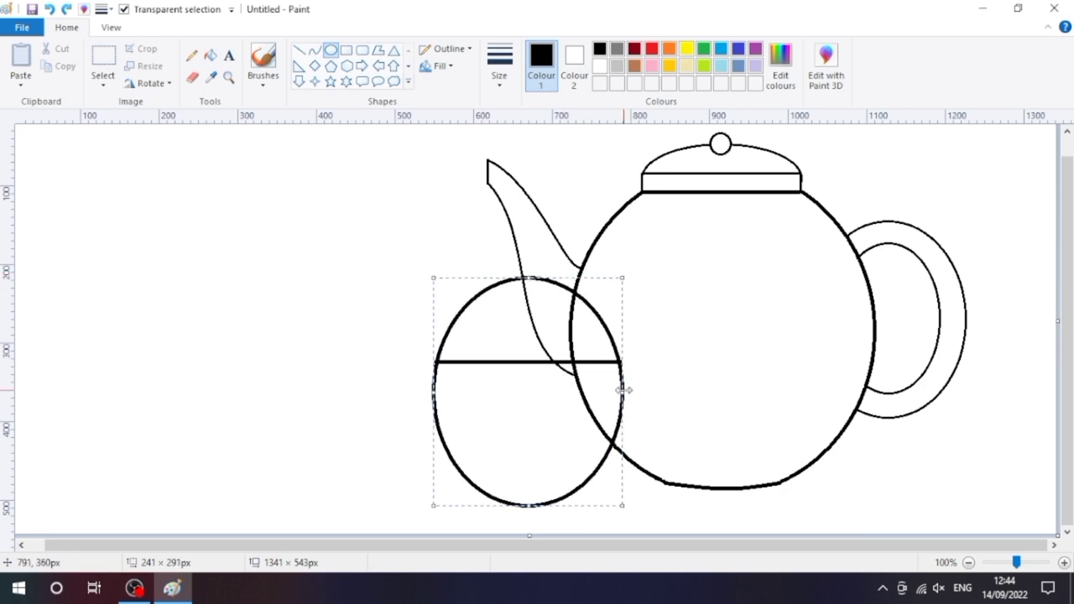
pyautogui.moveTo(622, 389); pyautogui.dragTo(637, 389)
pyautogui.moveTo(432, 389); pyautogui.dragTo(414, 402)
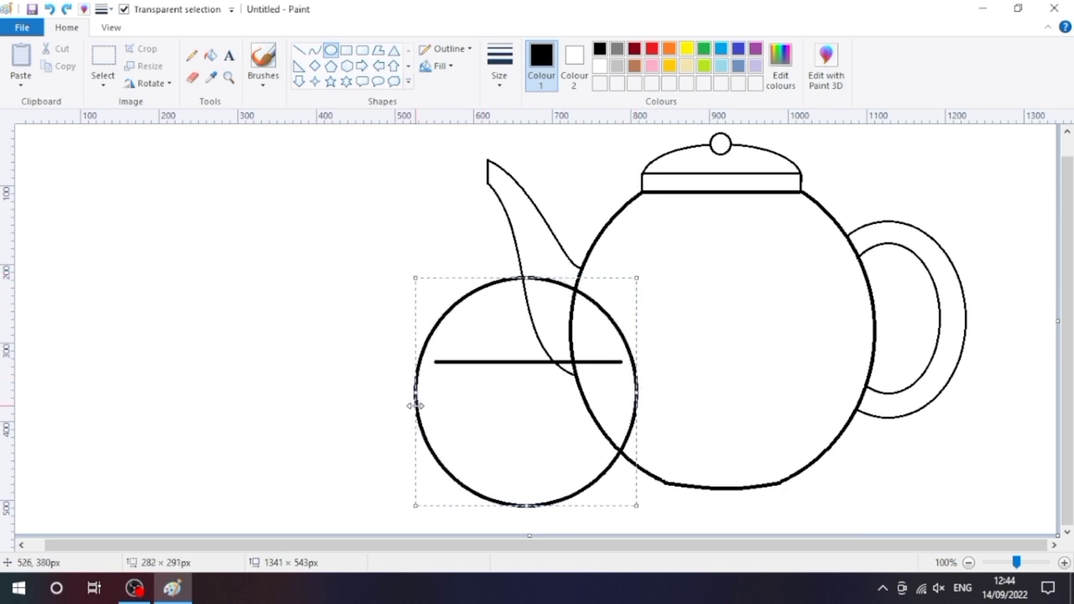
# Erase the horizontal guide line inside the cup circle
pyautogui.click(260, 87)
pyautogui.click(192, 77)
pyautogui.moveTo(515, 361); pyautogui.dragTo(438, 361)
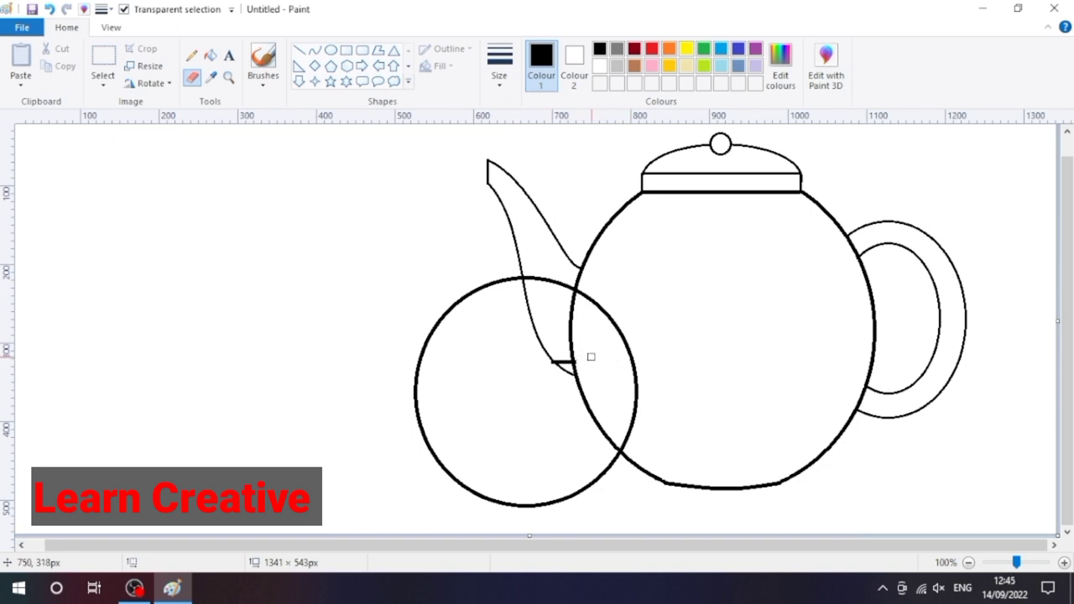
# Draw a straight horizontal rim line across the upper part of the cup circle
pyautogui.click(300, 50)
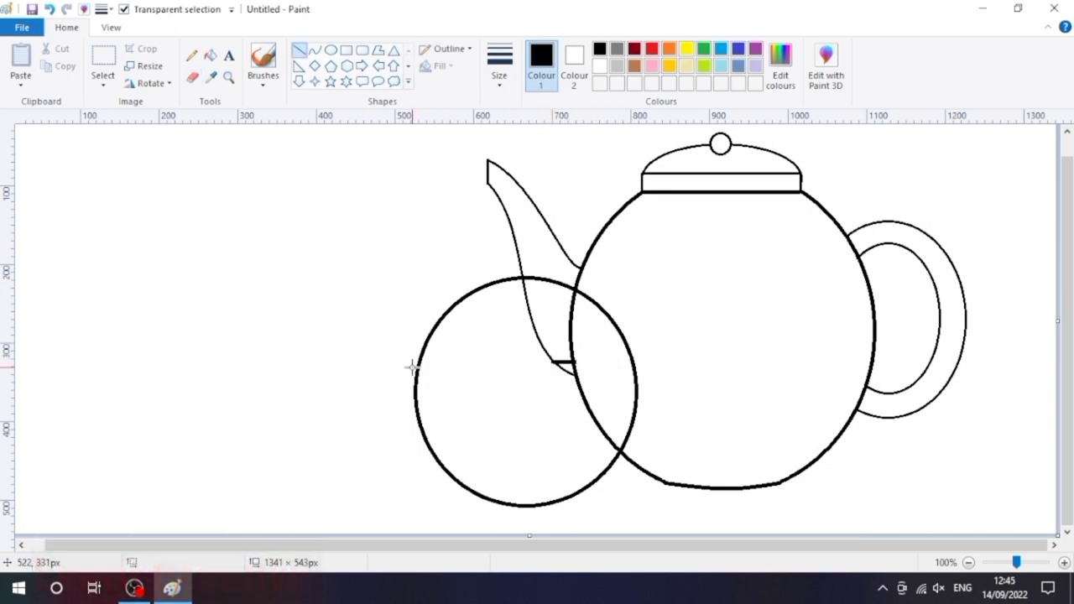
pyautogui.moveTo(416, 367)
pyautogui.mouseDown()
pyautogui.moveTo(590, 360)
pyautogui.moveTo(568, 349)
pyautogui.moveTo(425, 347)
pyautogui.mouseUp()
pyautogui.hotkey('ctrl', 'z')
# Erase the cup circle's arc above the rim line, undoing strokes that damage the spout or body outlines
pyautogui.click(193, 76)
pyautogui.moveTo(486, 285); pyautogui.dragTo(420, 338)
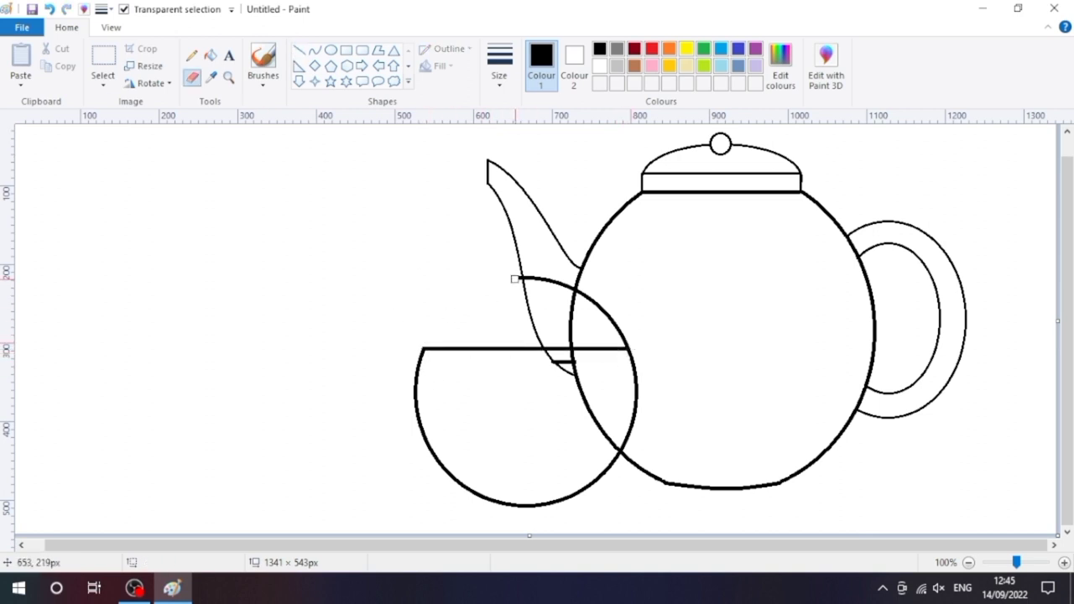
pyautogui.hotkey('ctrl', 'z')
pyautogui.moveTo(513, 278); pyautogui.dragTo(493, 276)
pyautogui.moveTo(528, 278); pyautogui.dragTo(562, 282)
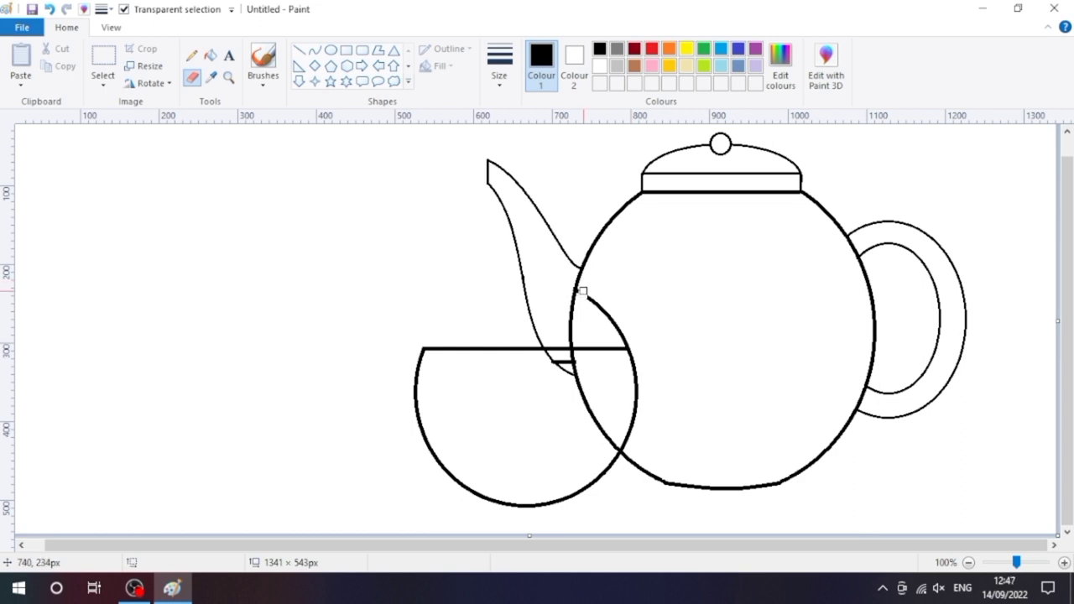
pyautogui.hotkey('ctrl', 'z')
pyautogui.moveTo(592, 303); pyautogui.dragTo(627, 340)
pyautogui.hotkey('ctrl', 'z')
pyautogui.moveTo(590, 300); pyautogui.dragTo(627, 336)
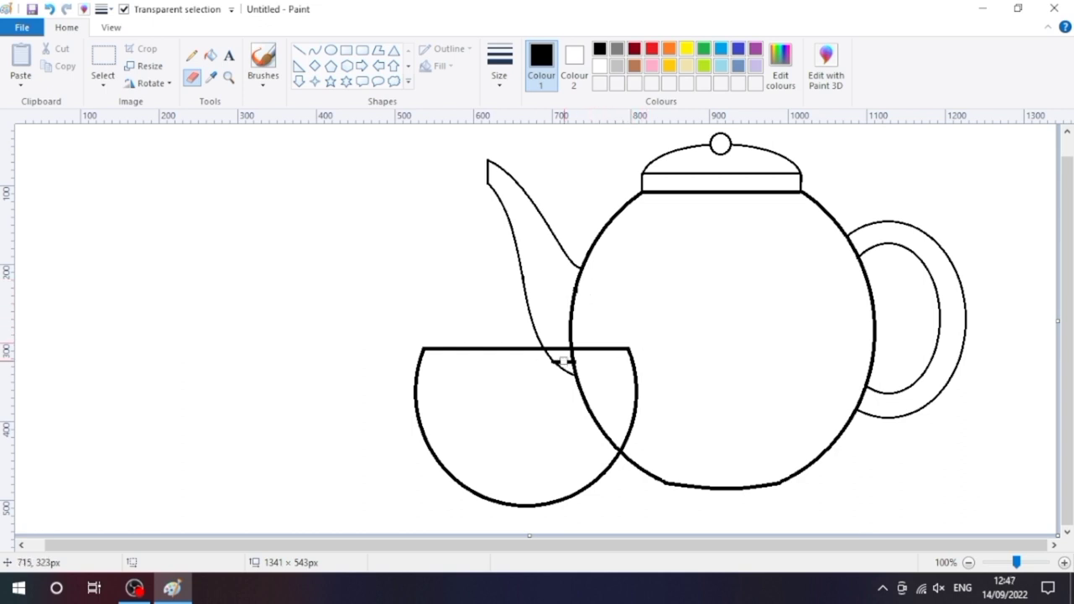
# Erase the leftover fragments of the guide line between the spout's lower curve and the body outline
pyautogui.scroll(2, 564, 363)
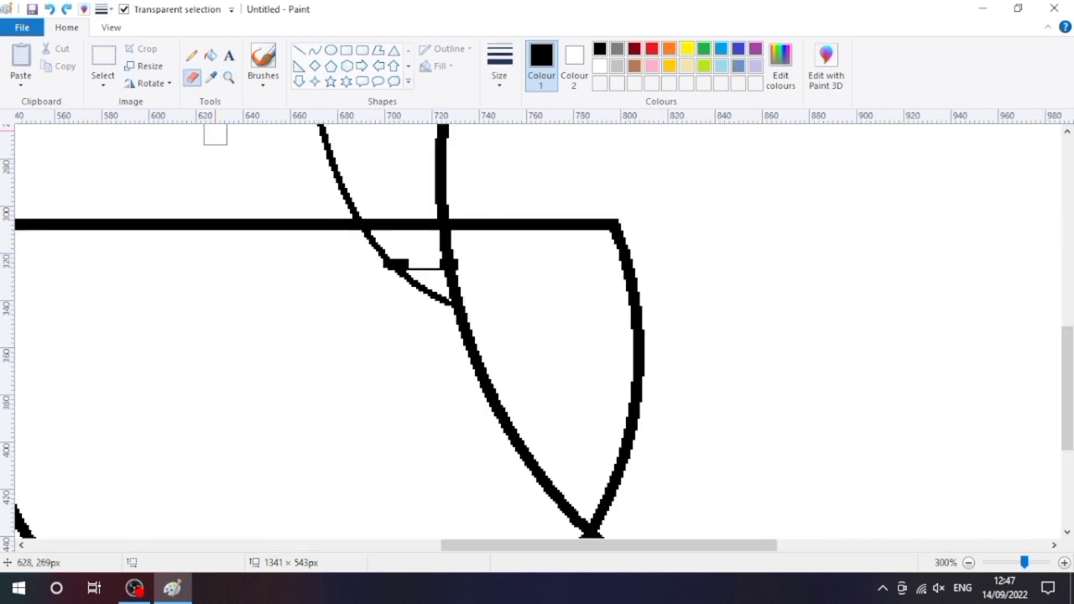
pyautogui.moveTo(430, 273); pyautogui.dragTo(430, 261)
pyautogui.click(466, 263)
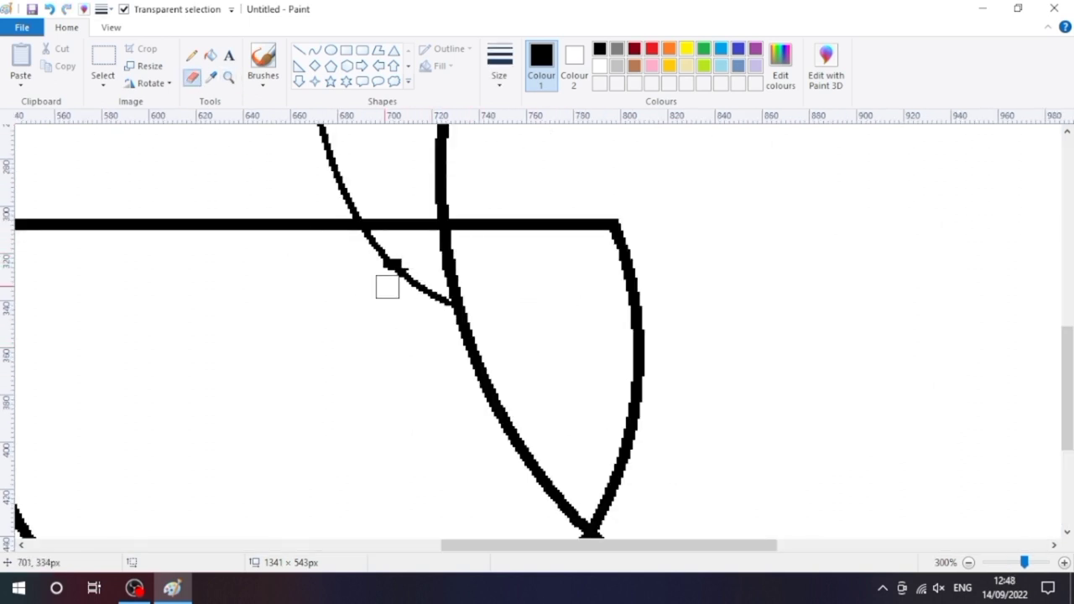
pyautogui.moveTo(374, 276)
pyautogui.mouseDown()
pyautogui.moveTo(402, 244)
pyautogui.moveTo(420, 261)
pyautogui.mouseUp()
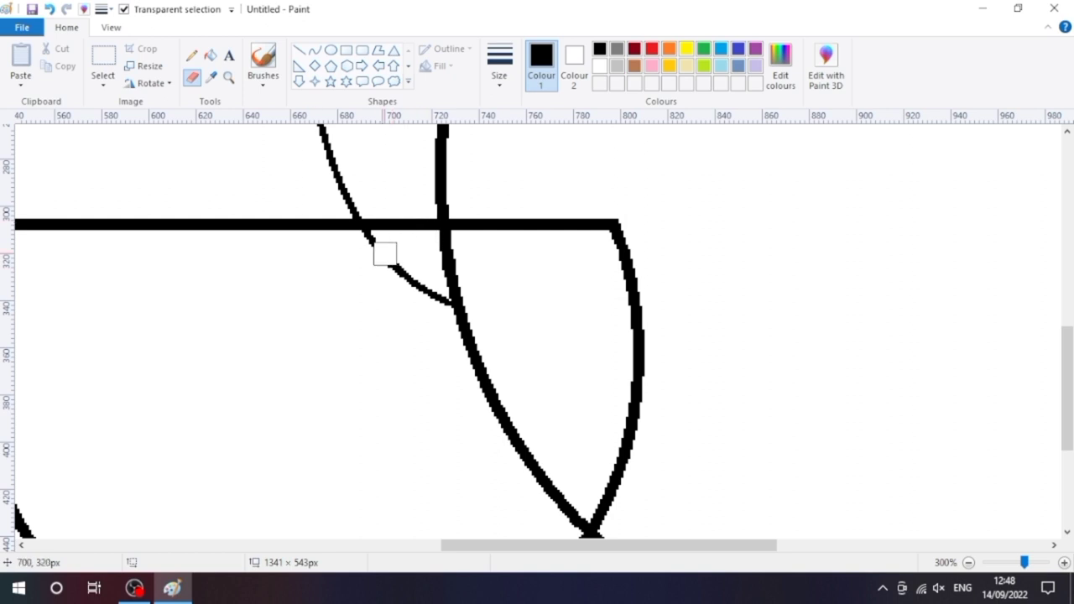
pyautogui.click(228, 76)
pyautogui.rightClick(290, 249)
pyautogui.rightClick(289, 249)
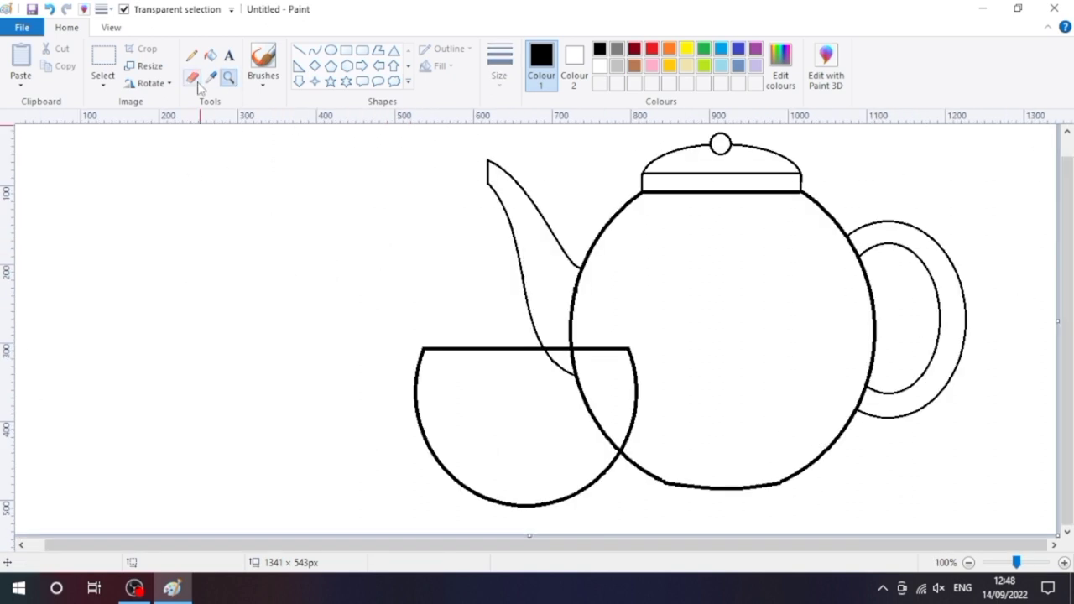
# Draw a second horizontal line across the cup below its rim and erase the spout and body outlines inside the cup
pyautogui.click(299, 50)
pyautogui.moveTo(419, 374); pyautogui.dragTo(635, 375)
pyautogui.click(192, 77)
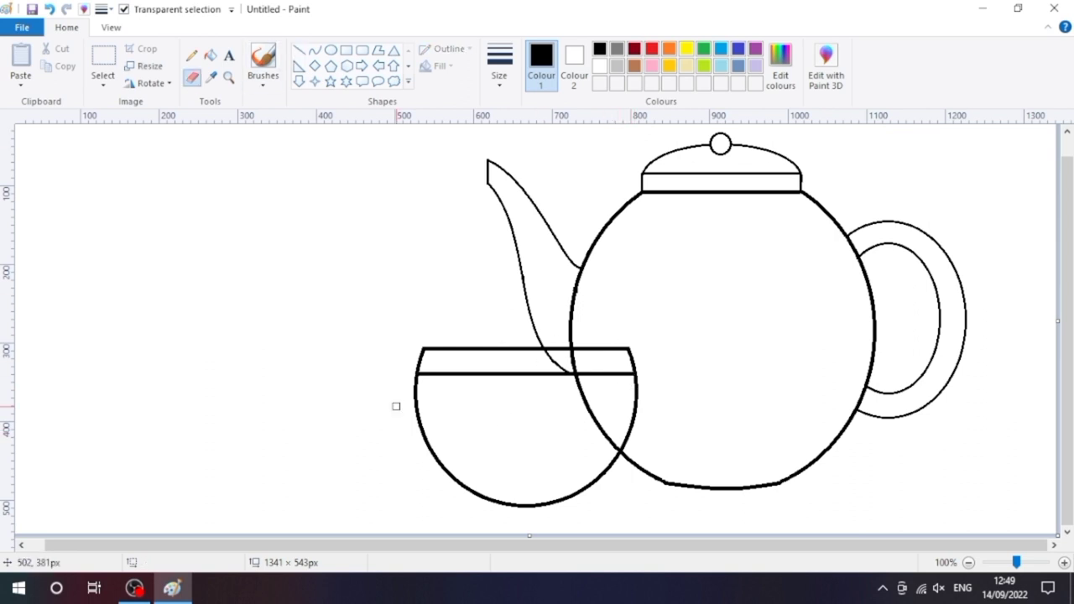
pyautogui.moveTo(562, 355); pyautogui.dragTo(545, 353)
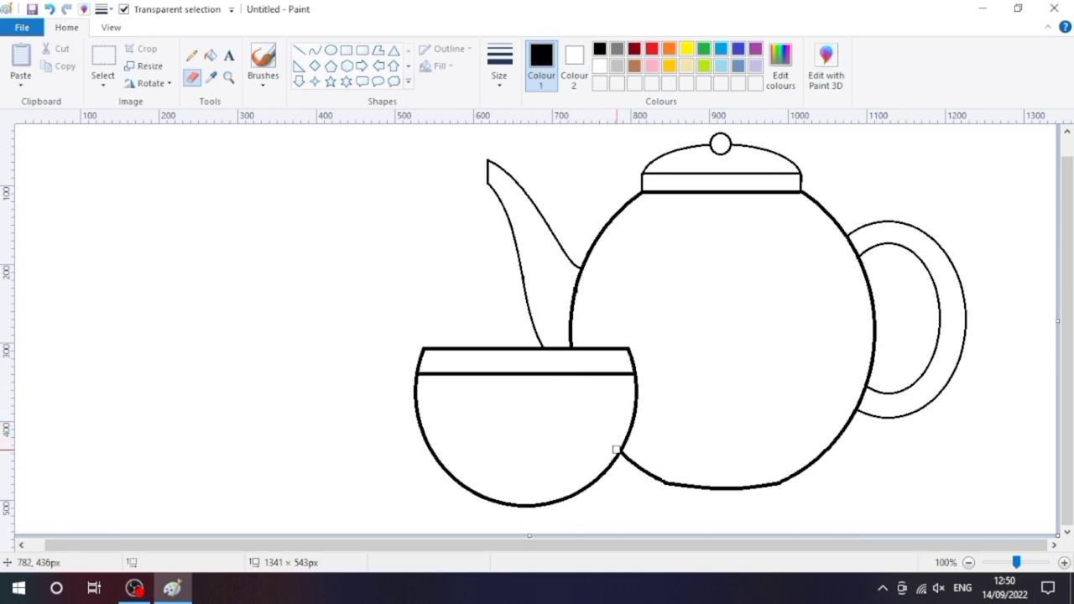
# Draw a vertical oval about 96 × 121 px over the cup's right side as the outer handle outline, and erase its part inside the cup
pyautogui.hotkey('ctrl', 'z')
pyautogui.click(330, 50)
pyautogui.moveTo(630, 372); pyautogui.dragTo(698, 478)
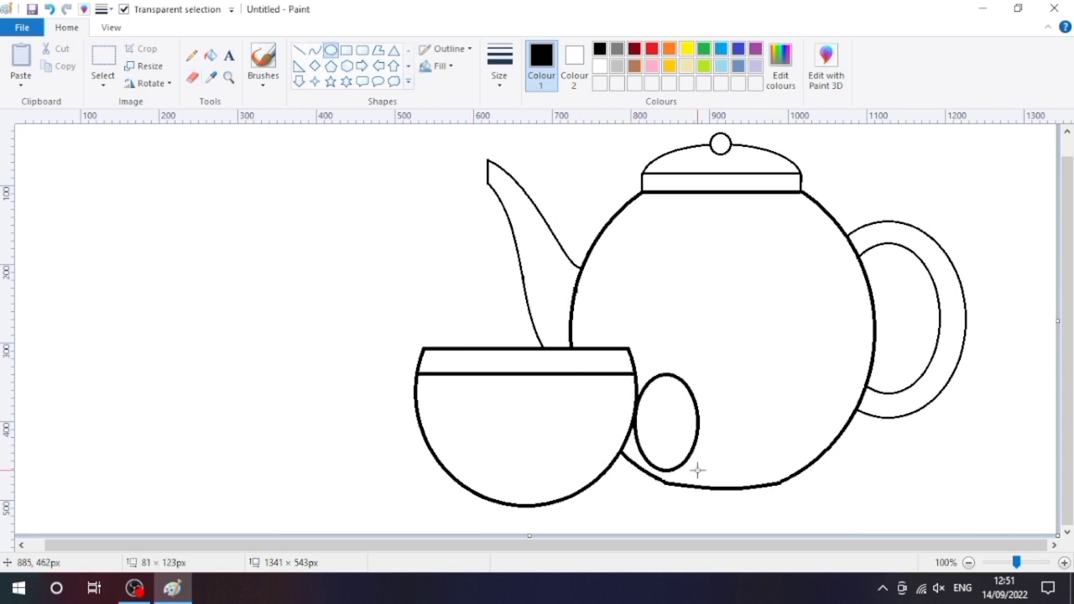
pyautogui.moveTo(664, 442)
pyautogui.mouseDown()
pyautogui.moveTo(636, 441)
pyautogui.moveTo(675, 427)
pyautogui.mouseUp()
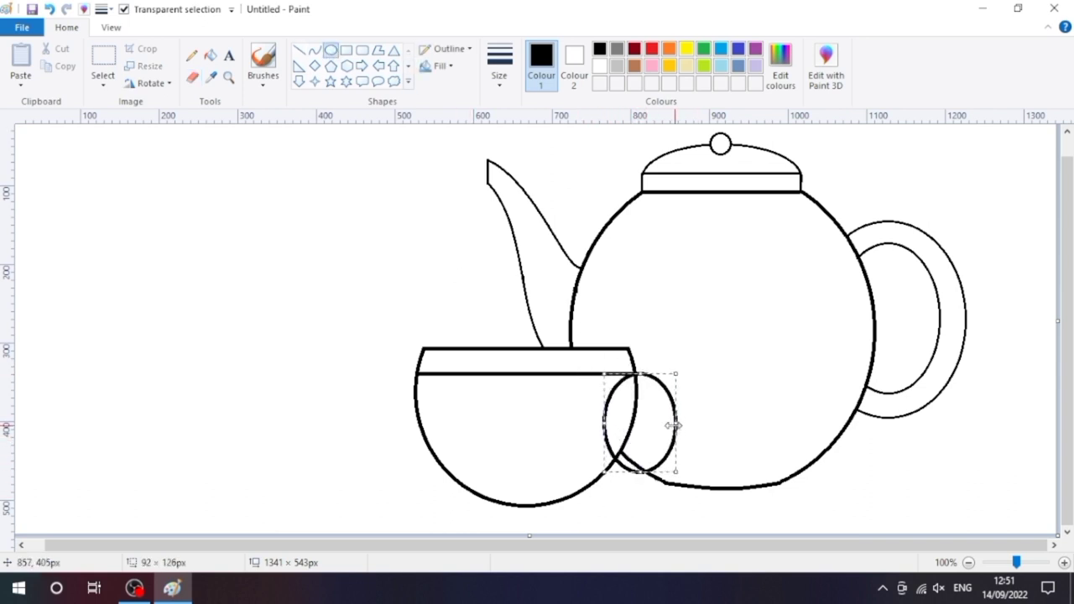
pyautogui.moveTo(676, 374); pyautogui.dragTo(682, 376)
pyautogui.moveTo(662, 436); pyautogui.dragTo(659, 435)
pyautogui.moveTo(680, 472); pyautogui.dragTo(675, 468)
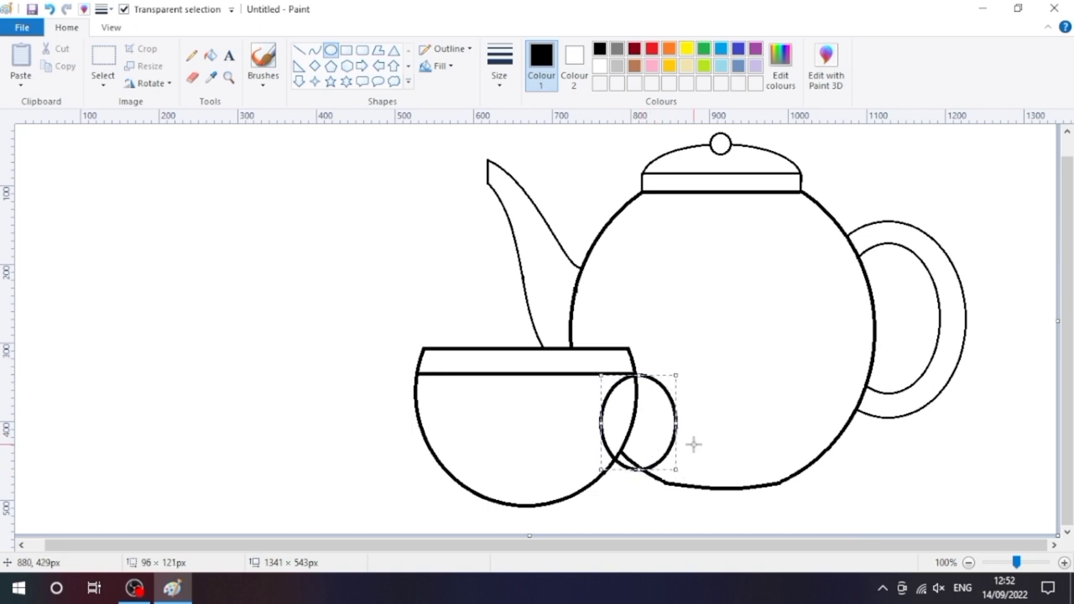
pyautogui.click(192, 77)
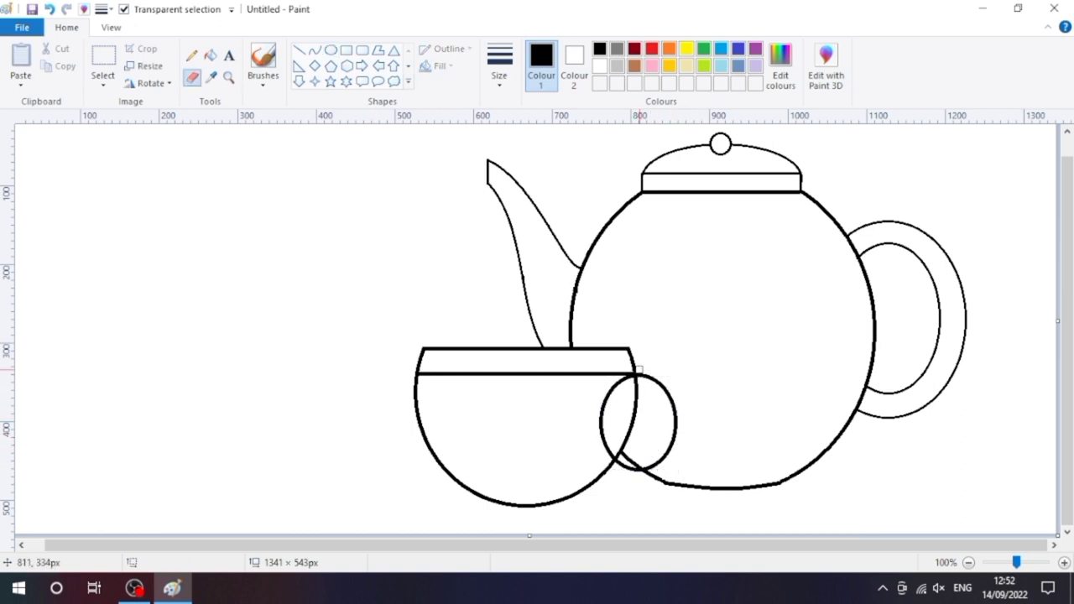
pyautogui.moveTo(625, 380); pyautogui.dragTo(603, 407)
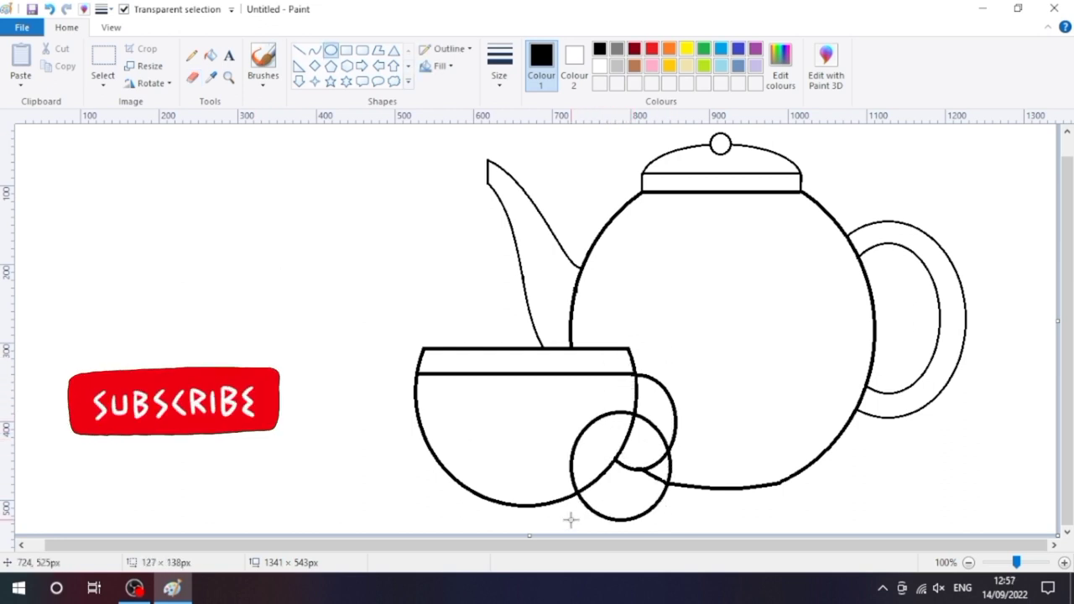
# Draw a slightly smaller oval inside the cup handle's outline and erase its part inside the cup
pyautogui.moveTo(570, 520); pyautogui.dragTo(552, 518)
pyautogui.moveTo(611, 463)
pyautogui.mouseDown()
pyautogui.moveTo(587, 422)
pyautogui.moveTo(605, 463)
pyautogui.mouseUp()
pyautogui.moveTo(606, 520); pyautogui.dragTo(606, 501)
pyautogui.moveTo(604, 470)
pyautogui.mouseDown()
pyautogui.moveTo(582, 434)
pyautogui.moveTo(604, 433)
pyautogui.moveTo(605, 460)
pyautogui.mouseUp()
pyautogui.moveTo(616, 440); pyautogui.dragTo(621, 442)
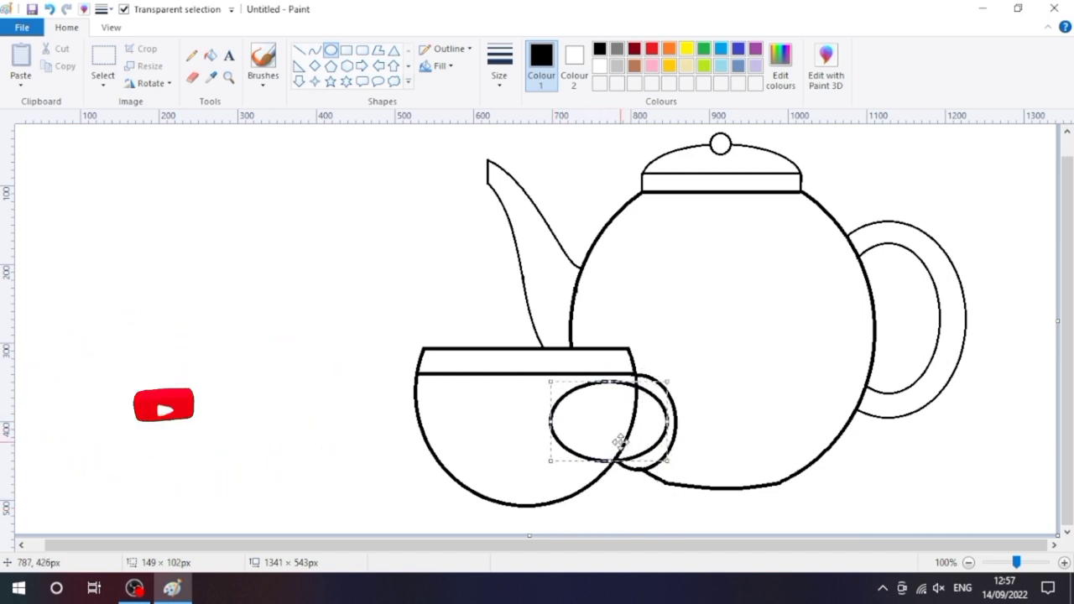
pyautogui.moveTo(550, 420)
pyautogui.mouseDown()
pyautogui.moveTo(636, 415)
pyautogui.moveTo(611, 399)
pyautogui.moveTo(614, 450)
pyautogui.mouseUp()
pyautogui.click(525, 431)
pyautogui.click(193, 77)
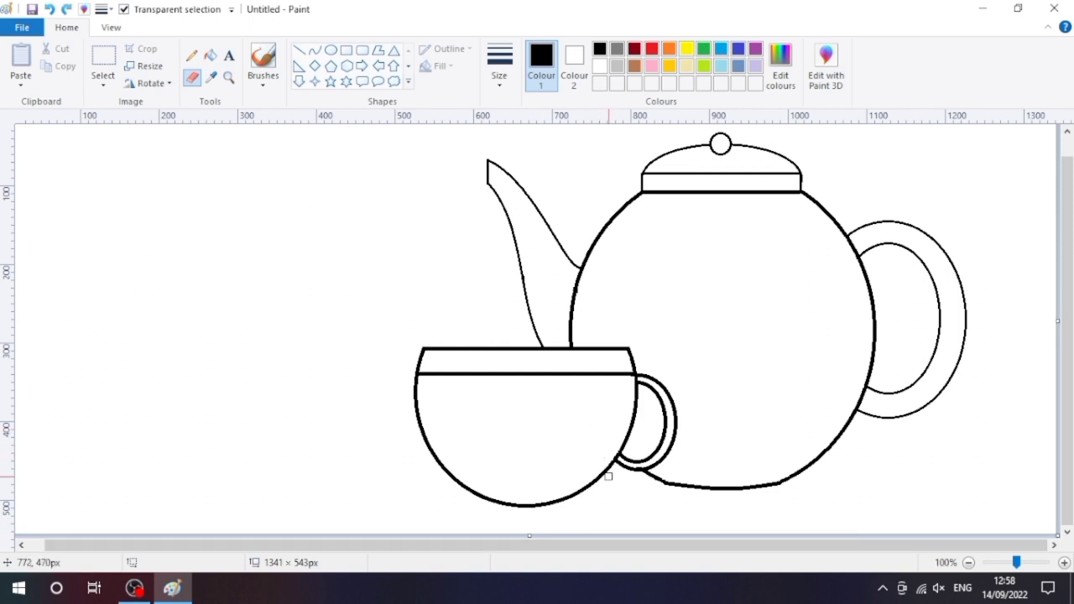
# Draw a thinner-lined flat oval about 333 × 91 px under the cup as the saucer, and erase its arc inside the cup
pyautogui.click(332, 51)
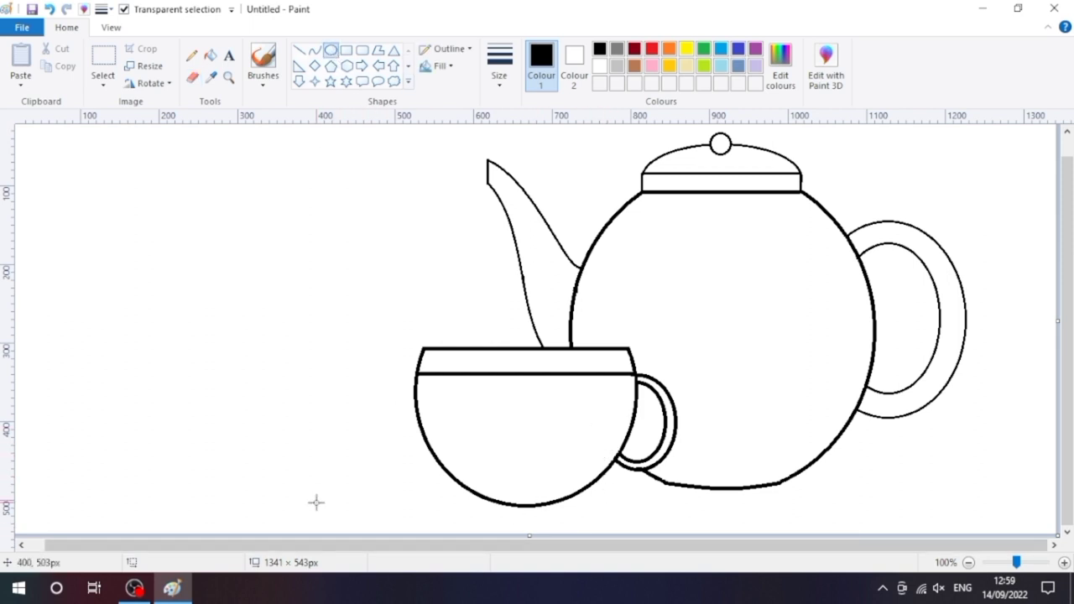
pyautogui.click(500, 67)
pyautogui.click(522, 143)
pyautogui.moveTo(628, 467); pyautogui.dragTo(414, 527)
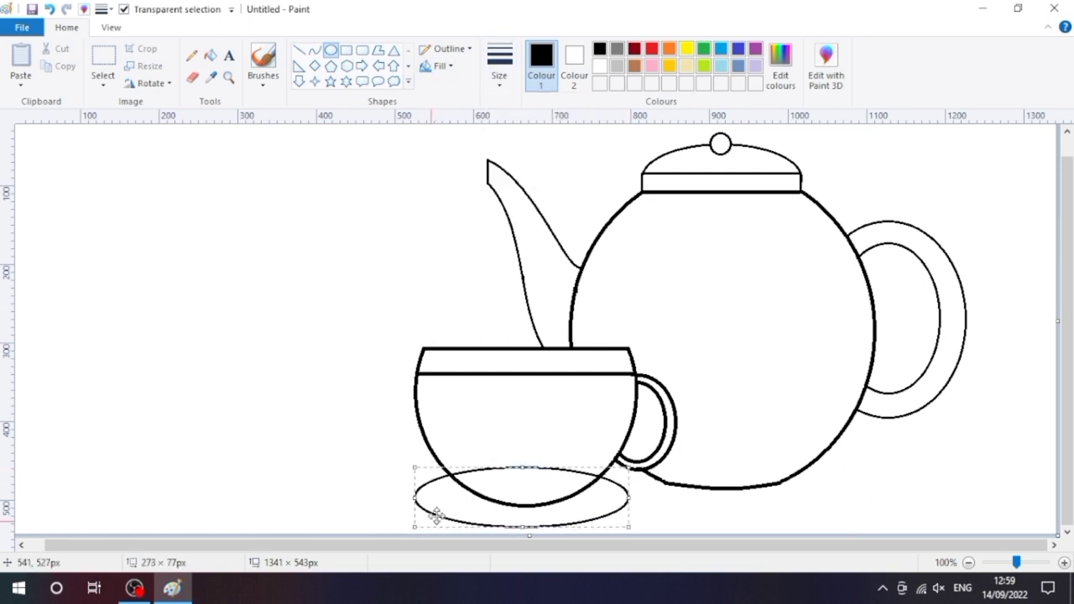
pyautogui.moveTo(486, 494); pyautogui.dragTo(512, 486)
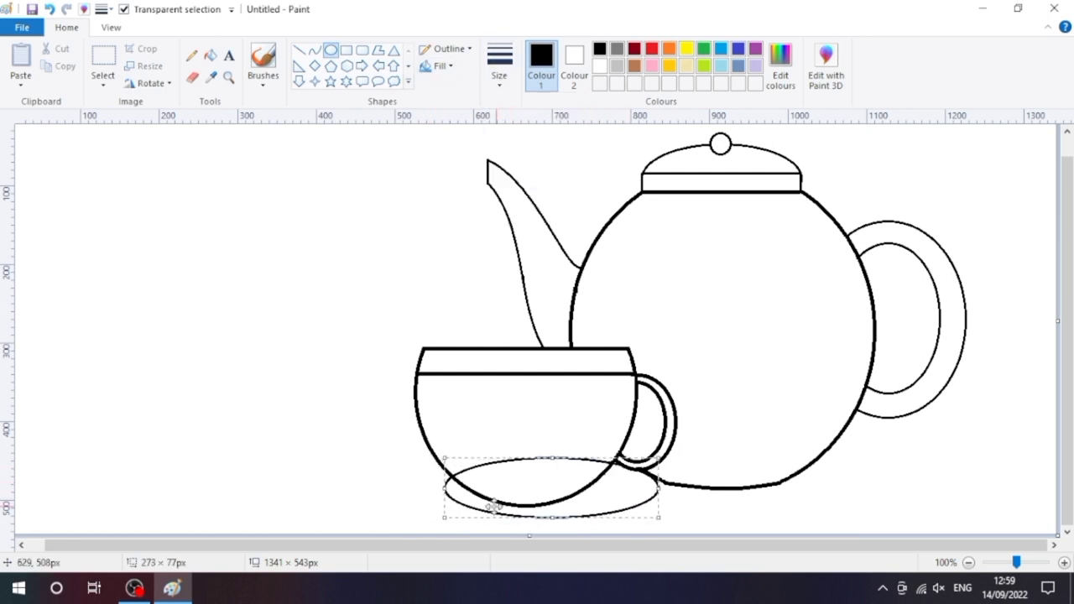
pyautogui.moveTo(444, 507); pyautogui.dragTo(403, 509)
pyautogui.moveTo(530, 517); pyautogui.dragTo(532, 529)
pyautogui.moveTo(658, 490); pyautogui.dragTo(664, 490)
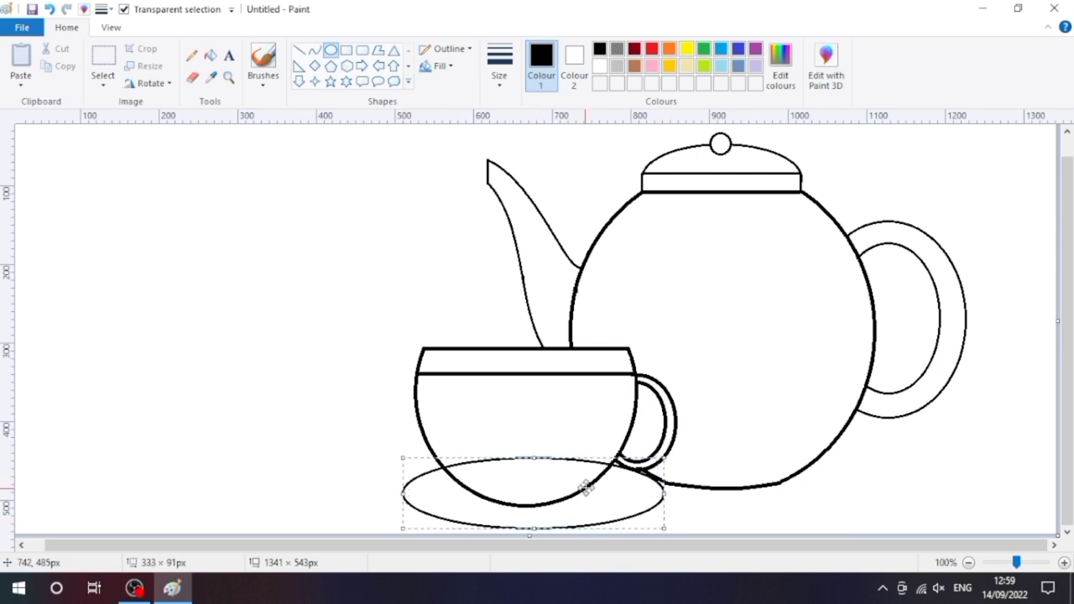
pyautogui.click(535, 383)
pyautogui.click(192, 76)
pyautogui.moveTo(496, 448)
pyautogui.mouseDown()
pyautogui.moveTo(575, 458)
pyautogui.moveTo(451, 462)
pyautogui.moveTo(603, 461)
pyautogui.mouseUp()
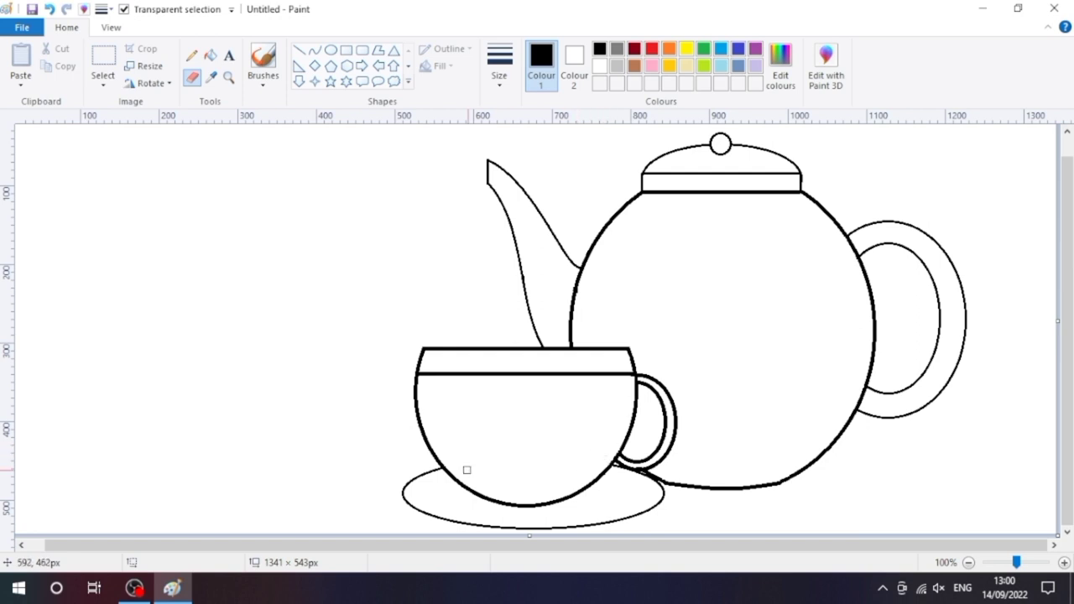
# Draw a smaller flat oval inside the saucer outline and erase its arc and leftover pixels inside the cup
pyautogui.click(330, 50)
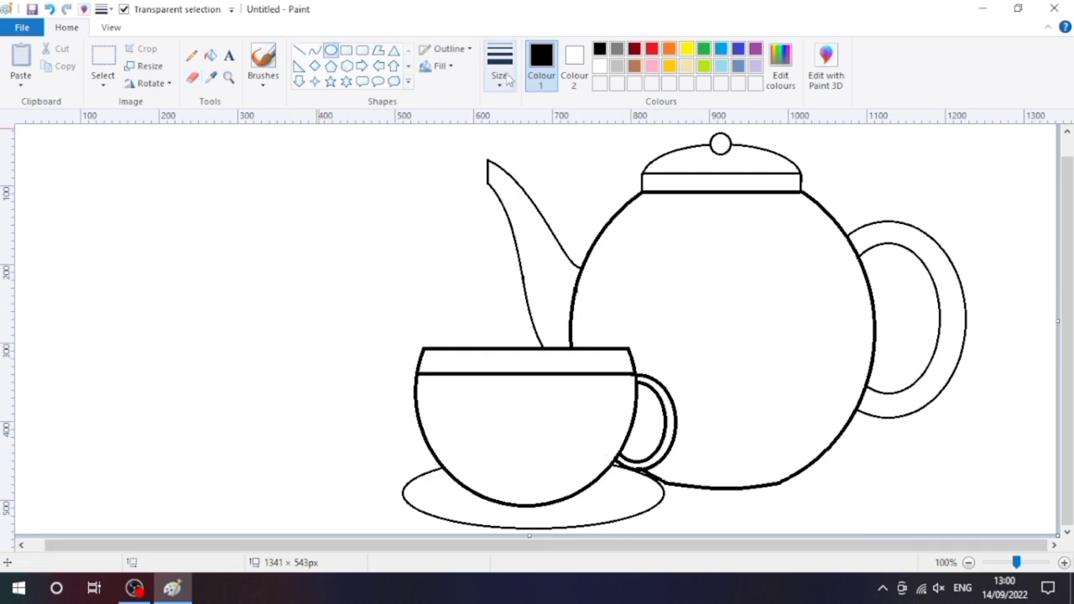
pyautogui.moveTo(617, 471); pyautogui.dragTo(425, 520)
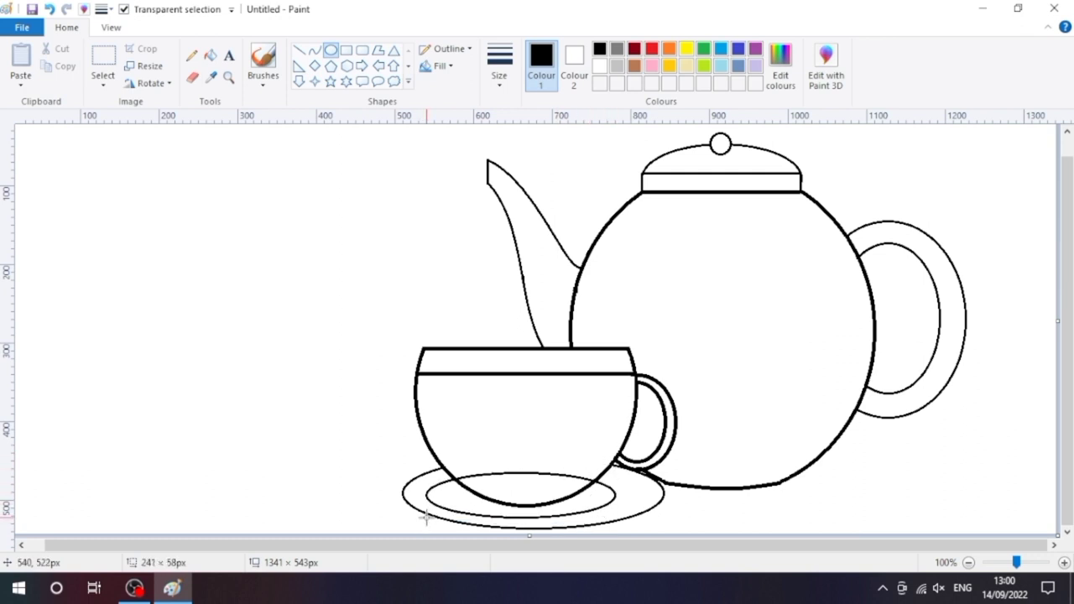
pyautogui.moveTo(617, 496)
pyautogui.mouseDown()
pyautogui.moveTo(649, 495)
pyautogui.moveTo(507, 468)
pyautogui.mouseUp()
pyautogui.click(554, 445)
pyautogui.click(192, 76)
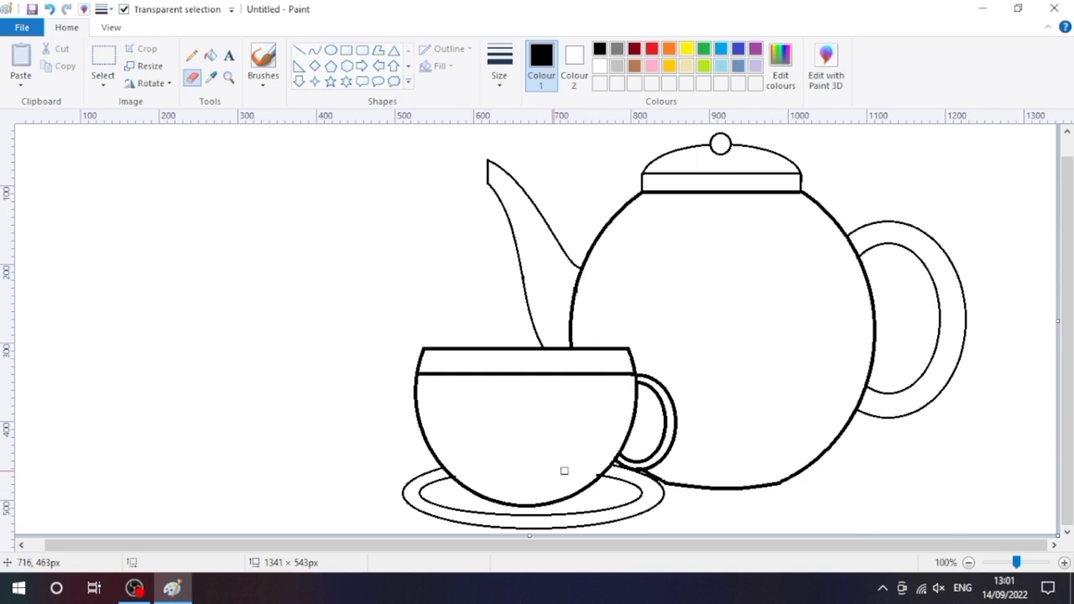
pyautogui.scroll(1, 564, 470)
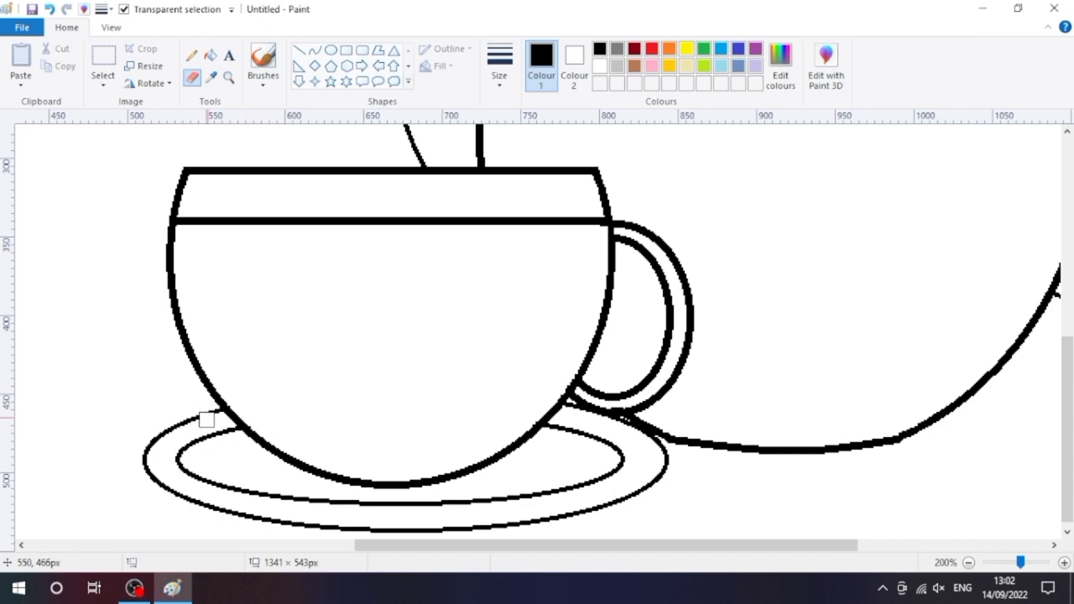
pyautogui.click(229, 78)
pyautogui.rightClick(484, 372)
pyautogui.click(193, 78)
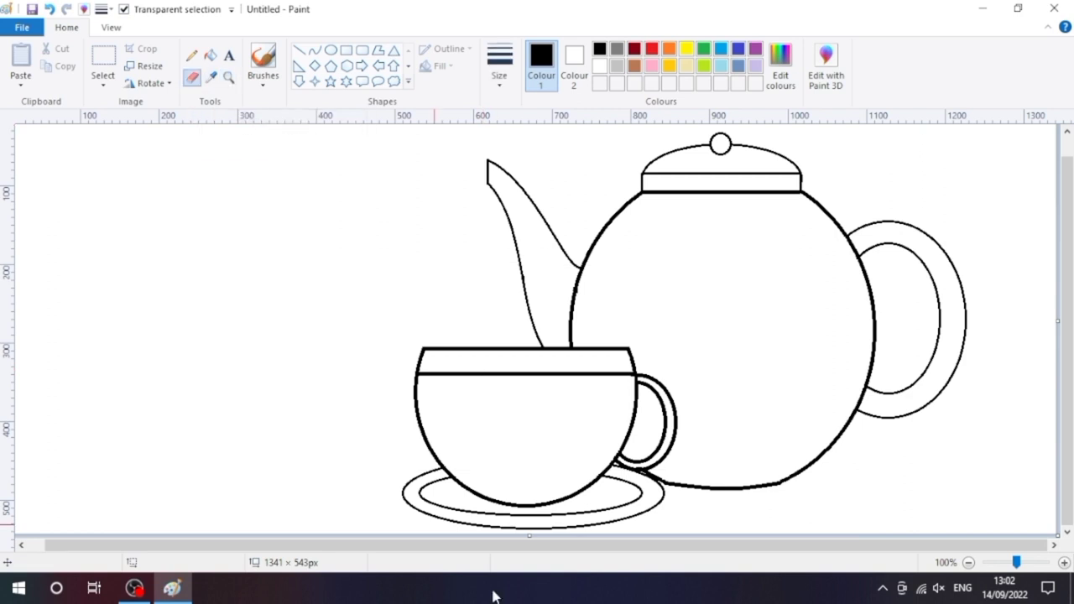
# Draw another oval just around the saucer's inner oval and erase its arc inside the cup
pyautogui.click(330, 53)
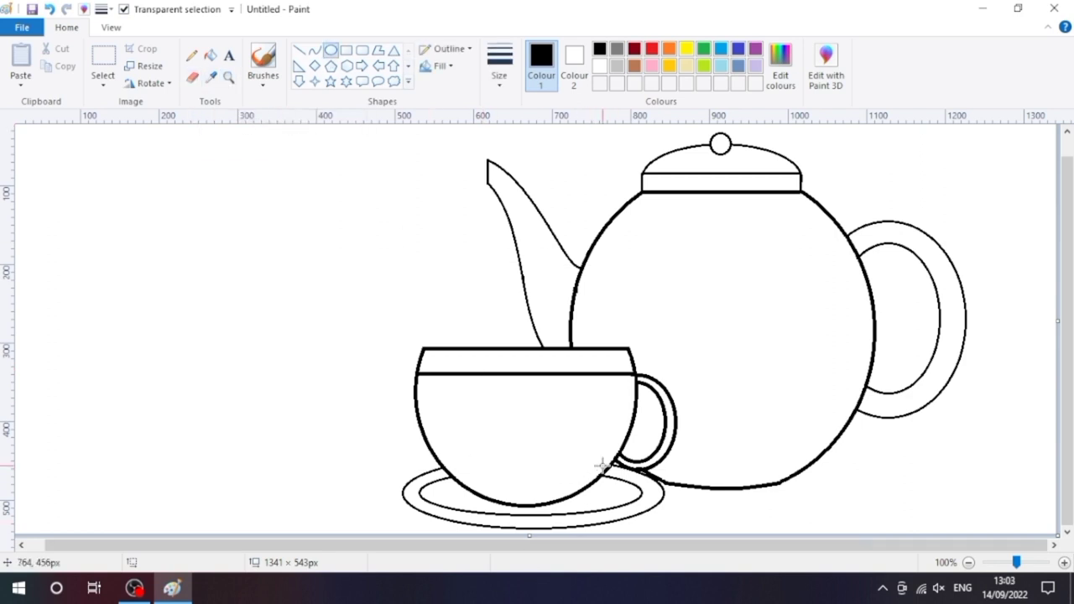
pyautogui.moveTo(626, 471); pyautogui.dragTo(408, 517)
pyautogui.press('Escape')
pyautogui.moveTo(598, 470); pyautogui.dragTo(422, 518)
pyautogui.moveTo(599, 495); pyautogui.dragTo(646, 494)
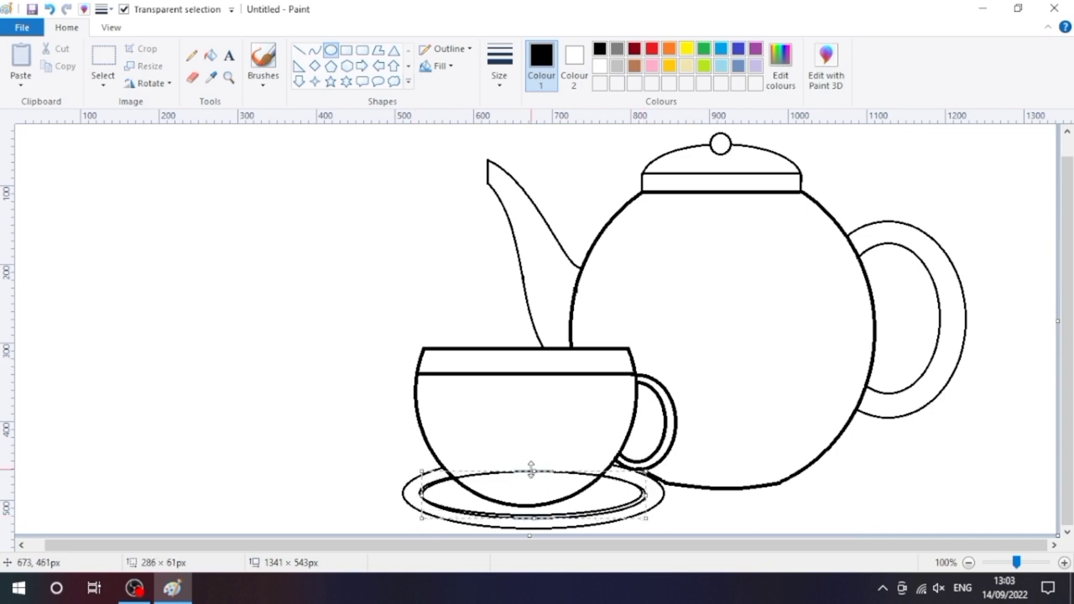
pyautogui.moveTo(531, 470); pyautogui.dragTo(531, 464)
pyautogui.moveTo(421, 464); pyautogui.dragTo(414, 491)
pyautogui.click(300, 390)
pyautogui.click(193, 77)
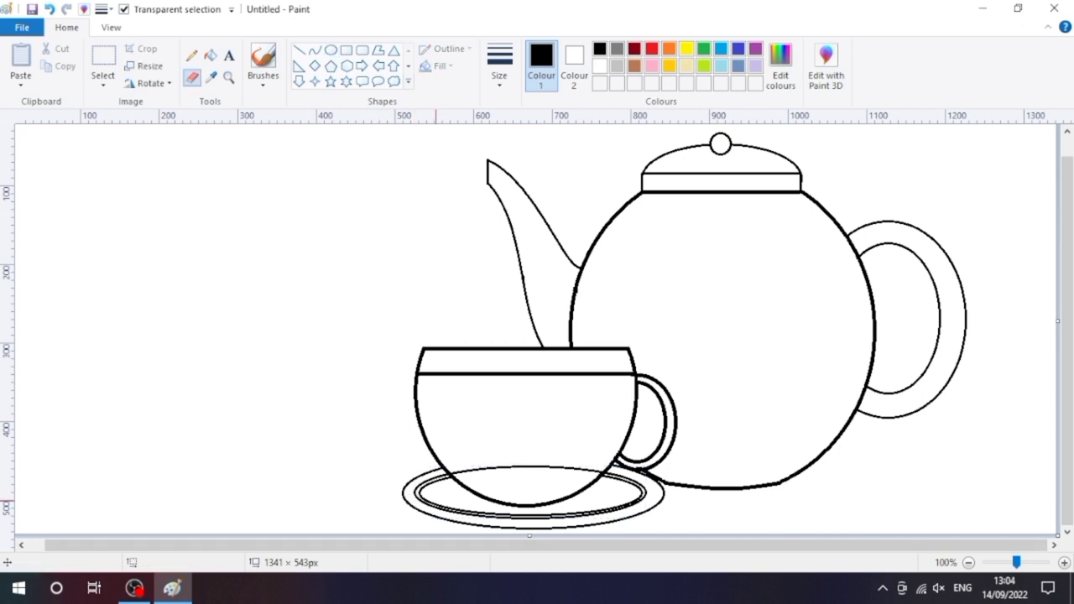
pyautogui.moveTo(570, 467); pyautogui.dragTo(461, 468)
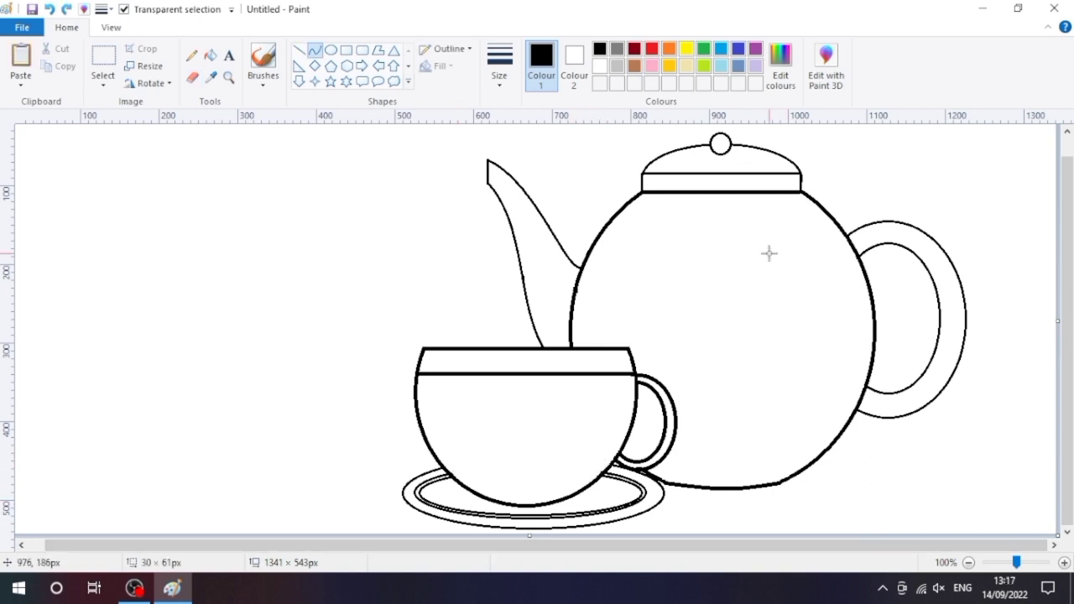
# Draw a large four-point star in the middle of the teapot body and adjust its width and position
pyautogui.click(314, 81)
pyautogui.moveTo(663, 253)
pyautogui.mouseDown()
pyautogui.moveTo(809, 440)
pyautogui.moveTo(725, 407)
pyautogui.moveTo(727, 452)
pyautogui.mouseUp()
pyautogui.moveTo(644, 337); pyautogui.dragTo(616, 341)
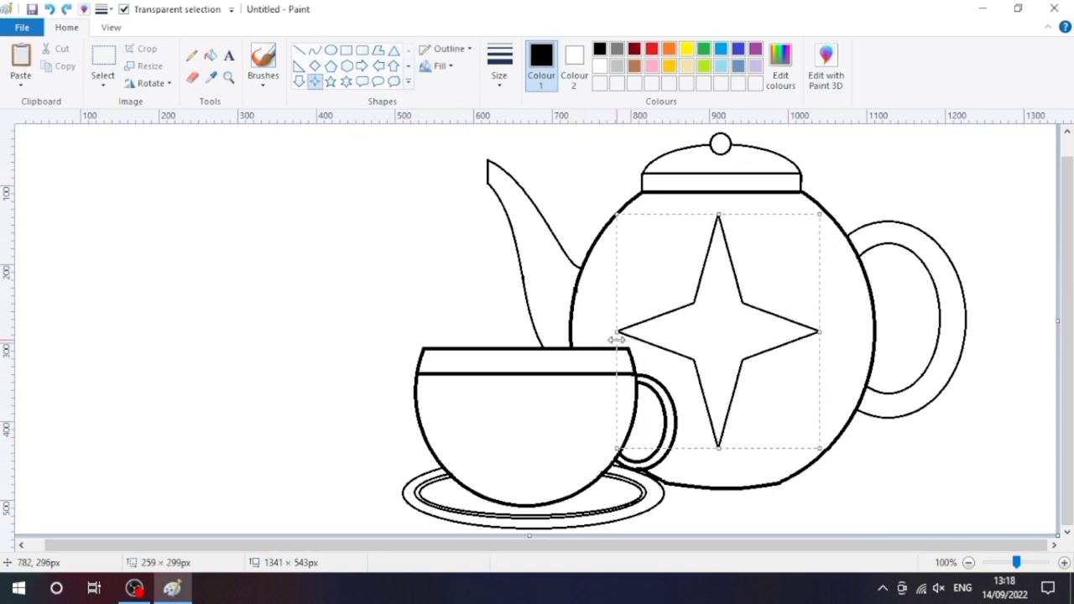
pyautogui.moveTo(688, 322); pyautogui.dragTo(700, 317)
pyautogui.moveTo(627, 330); pyautogui.dragTo(601, 331)
# Draw a second four-point star about 231 px wide, centred inside the large star with an even gap
pyautogui.moveTo(628, 281)
pyautogui.mouseDown()
pyautogui.moveTo(802, 406)
pyautogui.moveTo(798, 396)
pyautogui.mouseUp()
pyautogui.click(591, 285)
pyautogui.moveTo(798, 334)
pyautogui.mouseDown()
pyautogui.moveTo(854, 328)
pyautogui.moveTo(786, 332)
pyautogui.mouseUp()
pyautogui.moveTo(723, 344); pyautogui.dragTo(727, 328)
pyautogui.moveTo(726, 377); pyautogui.dragTo(725, 418)
pyautogui.moveTo(726, 257); pyautogui.dragTo(727, 237)
pyautogui.moveTo(663, 328); pyautogui.dragTo(639, 328)
pyautogui.moveTo(788, 327); pyautogui.dragTo(810, 328)
pyautogui.moveTo(640, 327); pyautogui.dragTo(631, 327)
pyautogui.moveTo(811, 329); pyautogui.dragTo(813, 329)
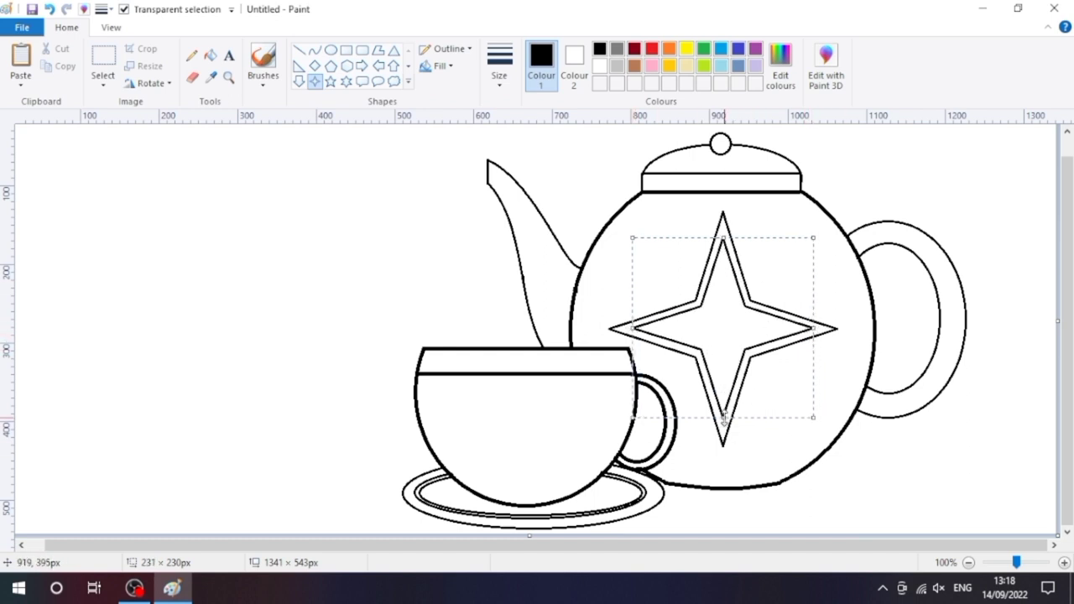
pyautogui.moveTo(724, 417); pyautogui.dragTo(724, 422)
pyautogui.click(626, 288)
# Draw a third four-point star about 156 × 164 px, centred inside the second star
pyautogui.moveTo(727, 282); pyautogui.dragTo(672, 375)
pyautogui.moveTo(726, 328); pyautogui.dragTo(777, 329)
pyautogui.moveTo(723, 282); pyautogui.dragTo(723, 268)
pyautogui.moveTo(723, 374); pyautogui.dragTo(723, 395)
pyautogui.moveTo(671, 330); pyautogui.dragTo(663, 330)
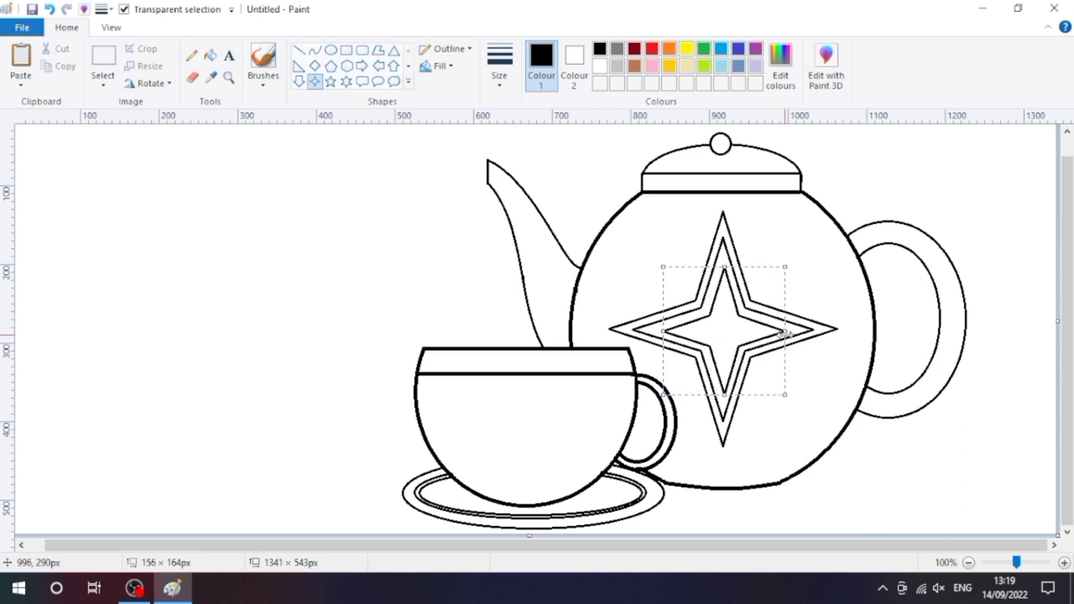
pyautogui.click(635, 253)
# Fill the star's outer band with red, the middle band with yellow and the centre with lime
pyautogui.click(652, 49)
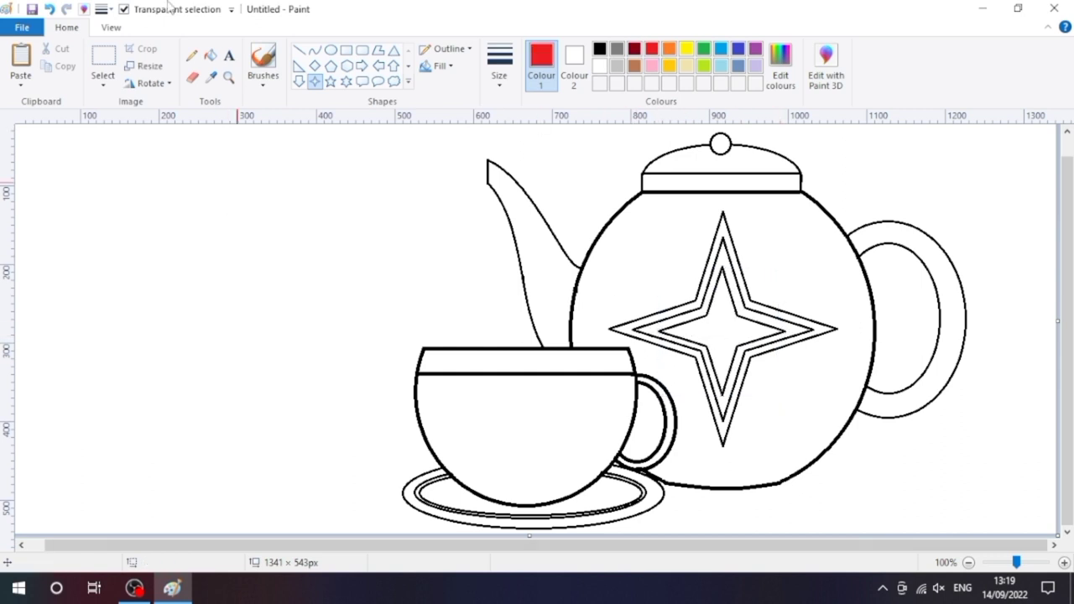
pyautogui.click(210, 55)
pyautogui.click(723, 226)
pyautogui.click(668, 66)
pyautogui.click(654, 330)
pyautogui.click(703, 66)
pyautogui.click(721, 328)
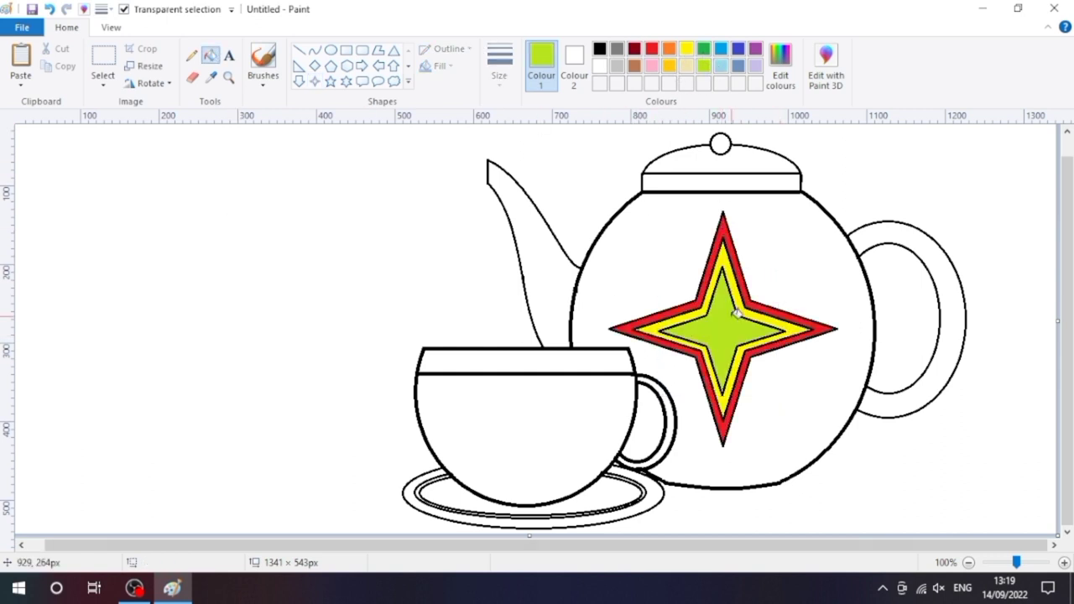
# Fill the teapot body and both lid parts with light yellow, and the lid knob with red
pyautogui.click(686, 67)
pyautogui.click(797, 252)
pyautogui.click(712, 156)
pyautogui.click(708, 183)
pyautogui.click(652, 49)
pyautogui.click(720, 143)
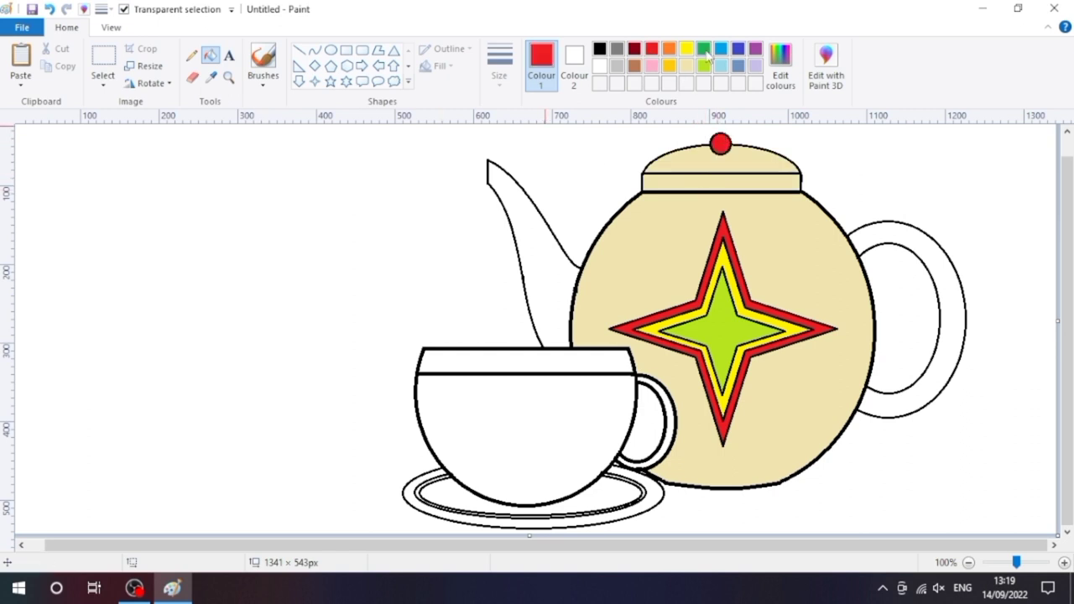
# Fill the teapot's spout and handle and the cup's body with light yellow
pyautogui.click(686, 66)
pyautogui.click(520, 210)
pyautogui.click(881, 227)
pyautogui.click(537, 428)
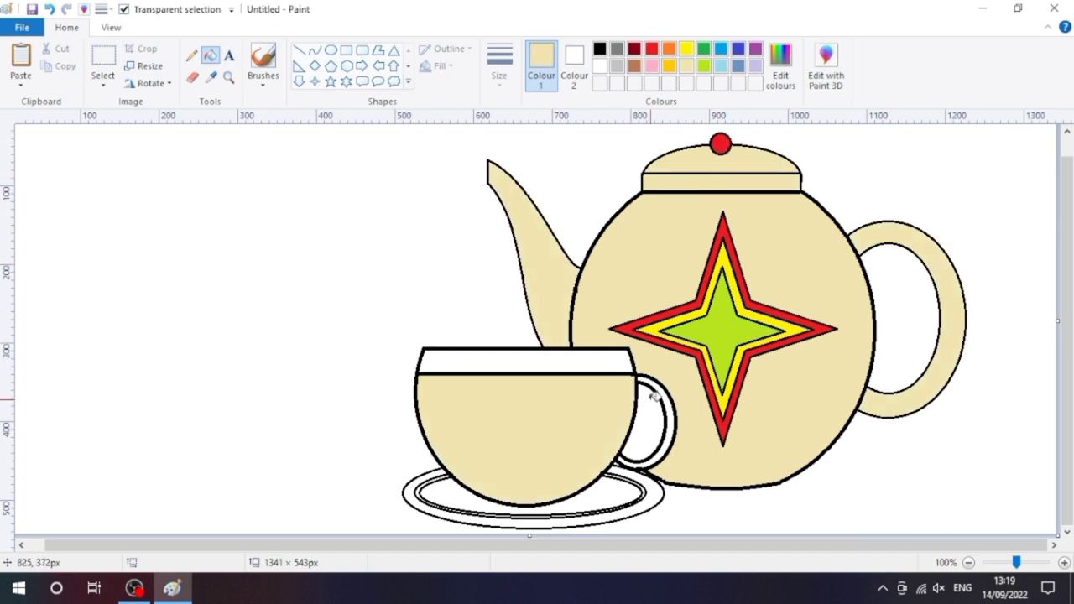
# Fill the saucer's outer ring and the cup's rim band with light grey
pyautogui.click(617, 67)
pyautogui.click(631, 495)
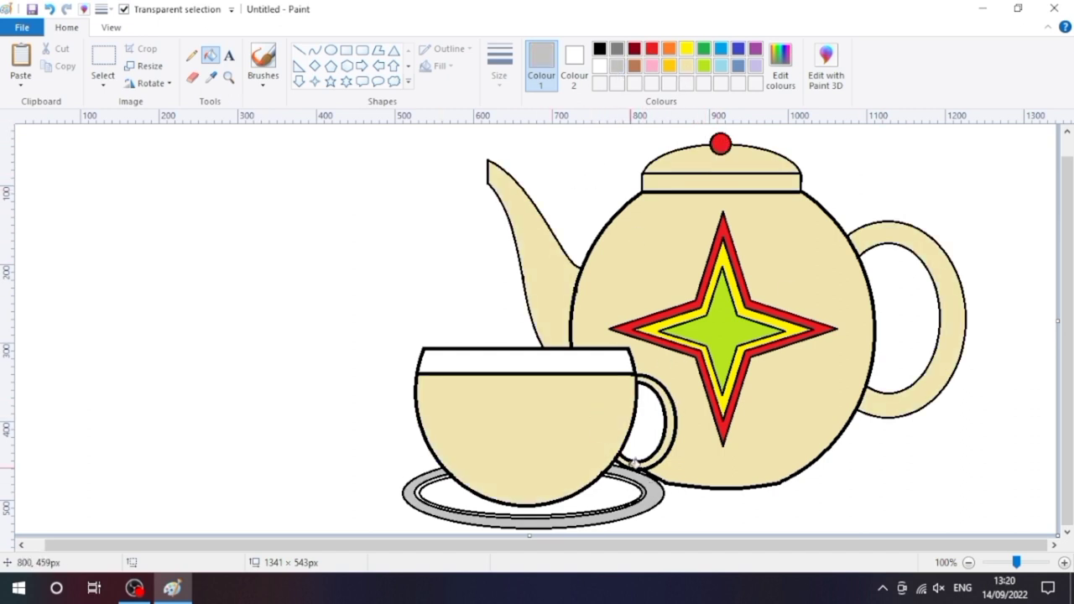
pyautogui.click(555, 367)
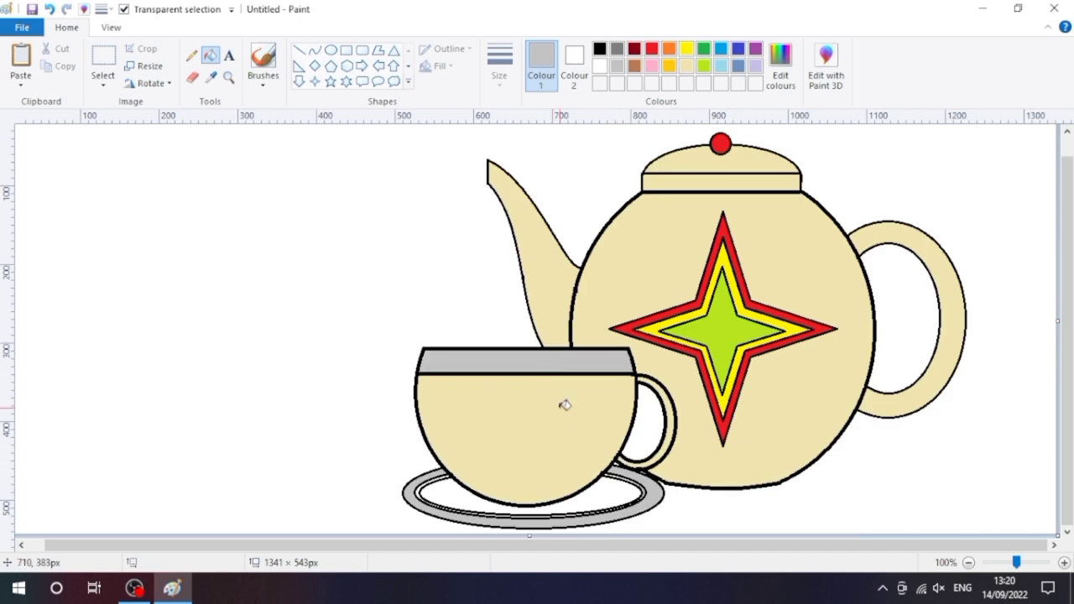
# Draw a black pointed leaf tip on the cup's front with curves, plus a curved leaf edge rising beside it from the cup's base
pyautogui.click(315, 51)
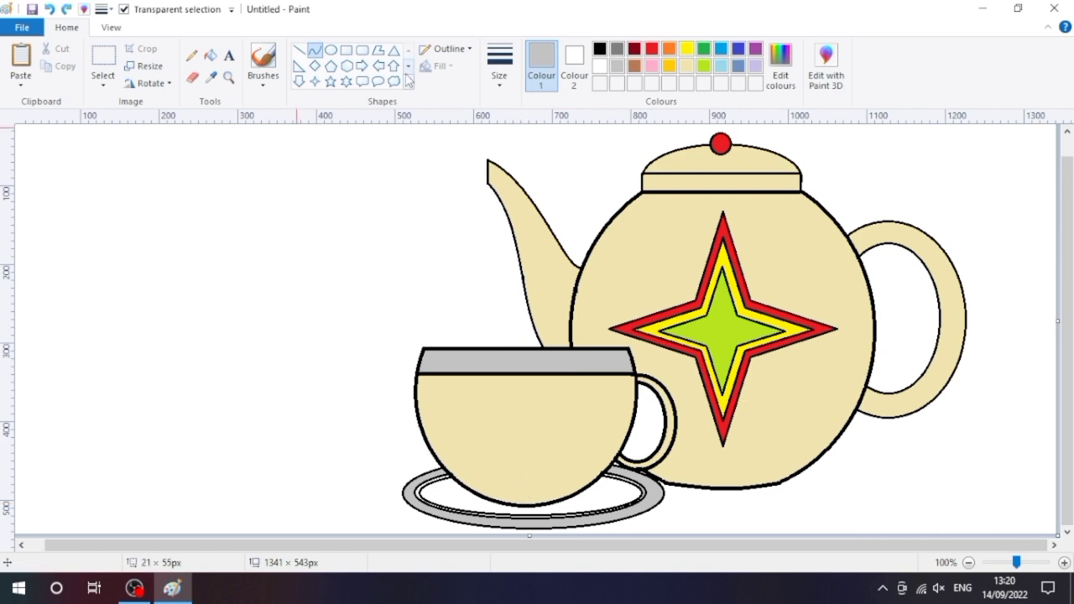
pyautogui.click(599, 48)
pyautogui.moveTo(511, 445); pyautogui.dragTo(524, 389)
pyautogui.click(314, 50)
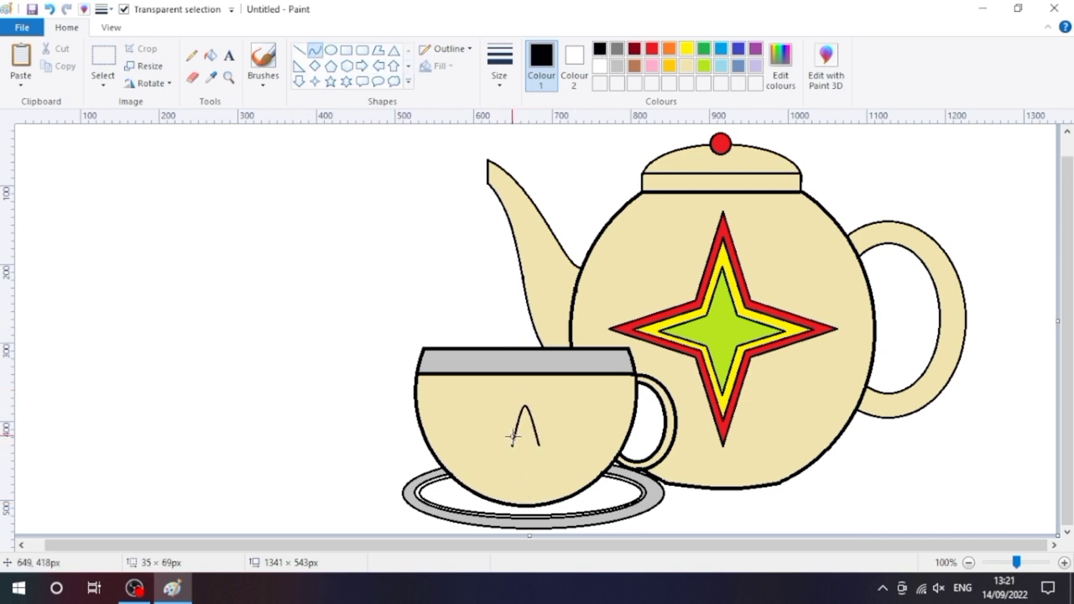
pyautogui.moveTo(521, 505); pyautogui.dragTo(554, 411)
pyautogui.moveTo(538, 454); pyautogui.dragTo(533, 455)
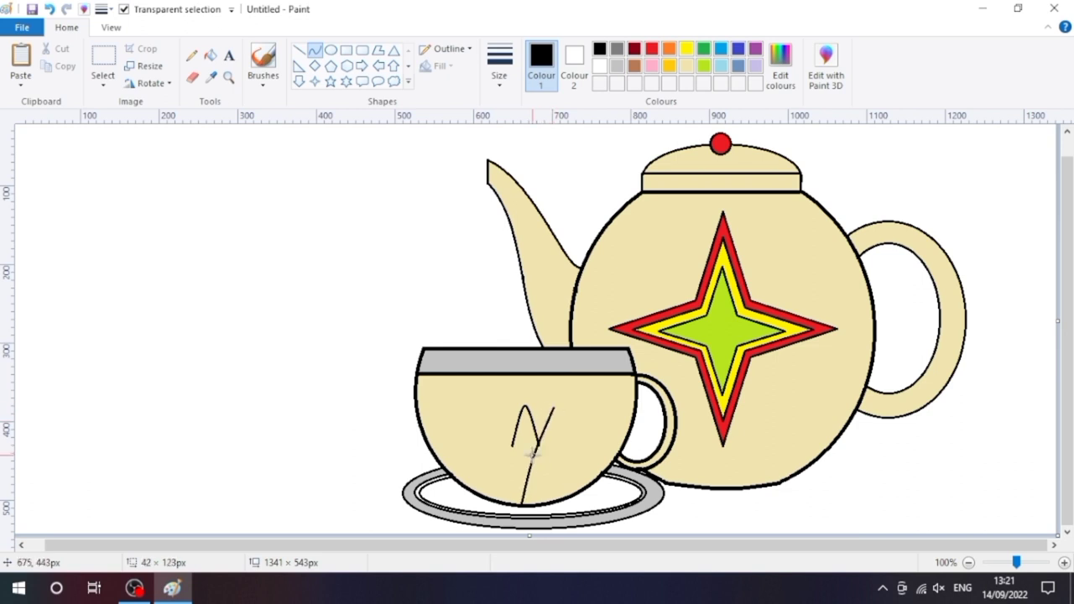
# Draw the tall middle leaf's right edge and a third curved leaf leaning from the cup's base towards the handle
pyautogui.click(315, 51)
pyautogui.moveTo(553, 407); pyautogui.dragTo(559, 464)
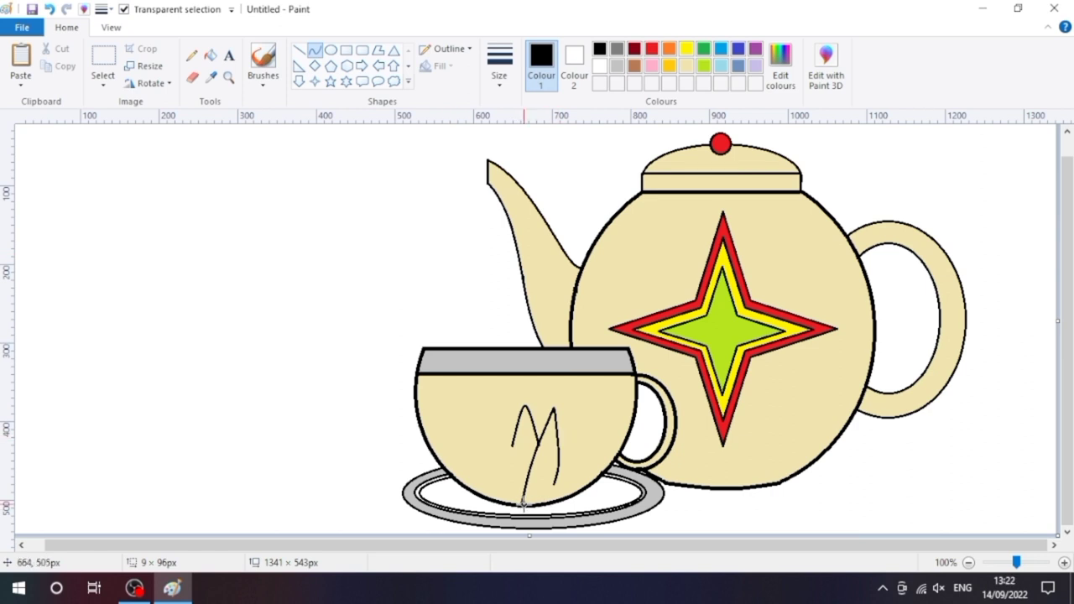
pyautogui.moveTo(524, 504); pyautogui.dragTo(593, 438)
pyautogui.moveTo(551, 467)
pyautogui.mouseDown()
pyautogui.moveTo(559, 443)
pyautogui.moveTo(570, 489)
pyautogui.moveTo(524, 504)
pyautogui.mouseUp()
pyautogui.click(462, 198)
pyautogui.moveTo(555, 475); pyautogui.dragTo(579, 486)
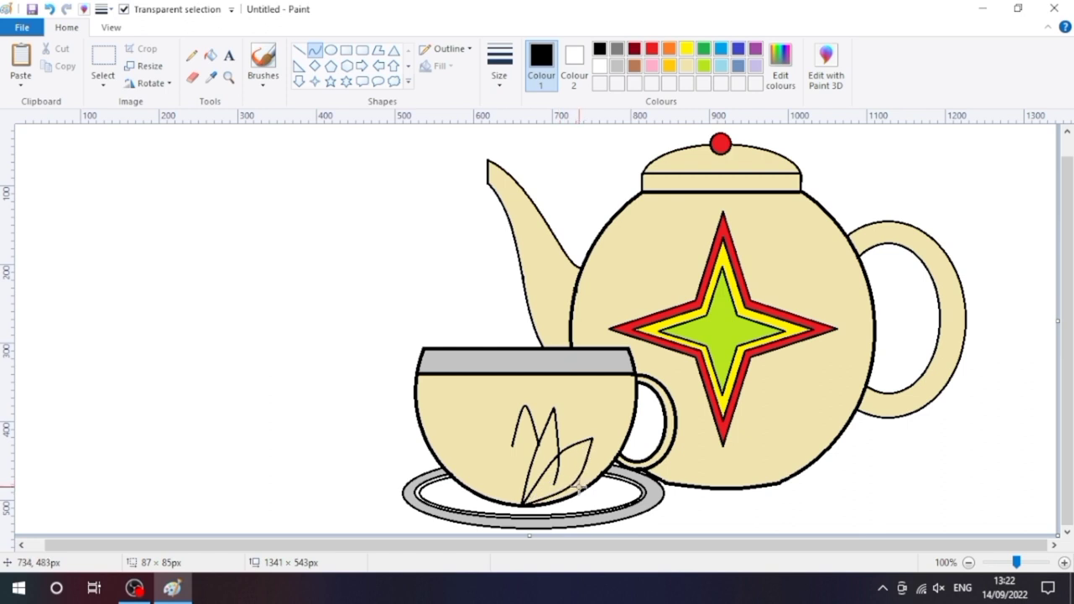
# Erase the overlapping line inside the handle-side leaf, then draw a small pointed leaf behind it with black curves
pyautogui.click(192, 77)
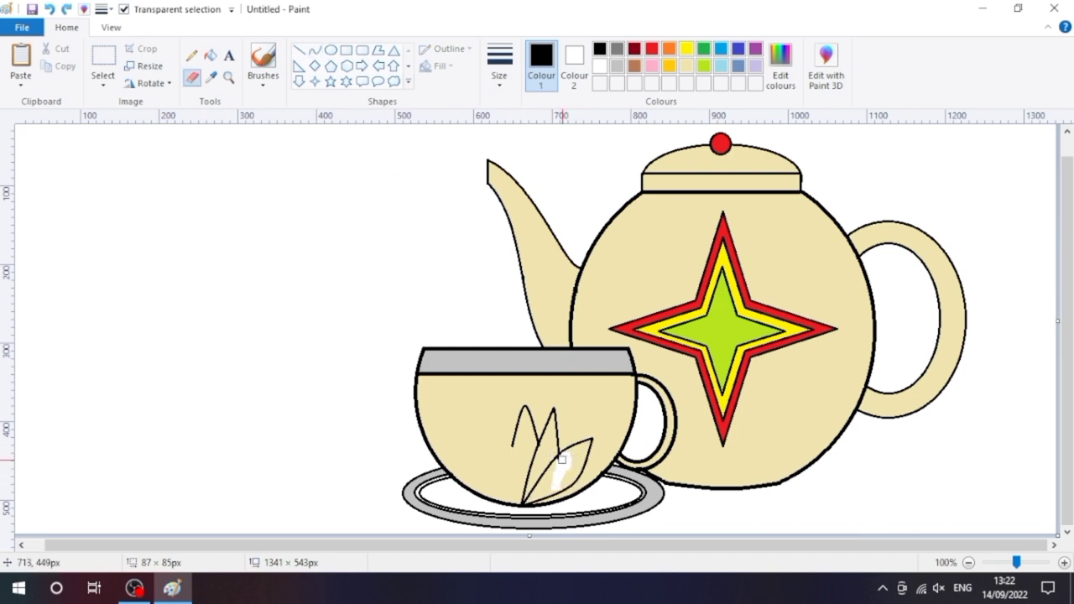
pyautogui.click(315, 50)
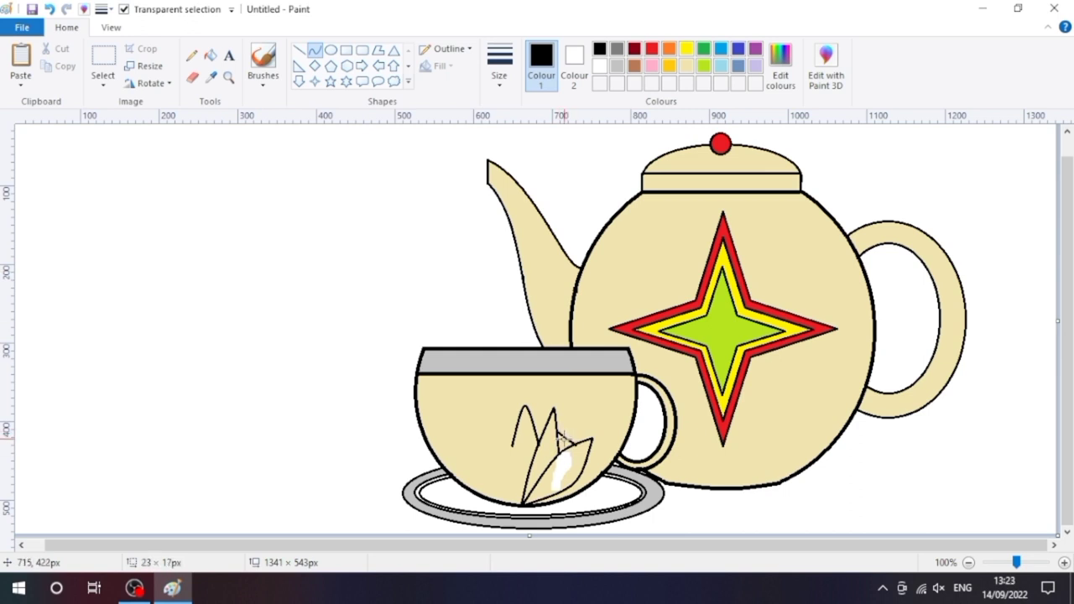
pyautogui.moveTo(562, 436); pyautogui.dragTo(582, 401)
pyautogui.click(192, 77)
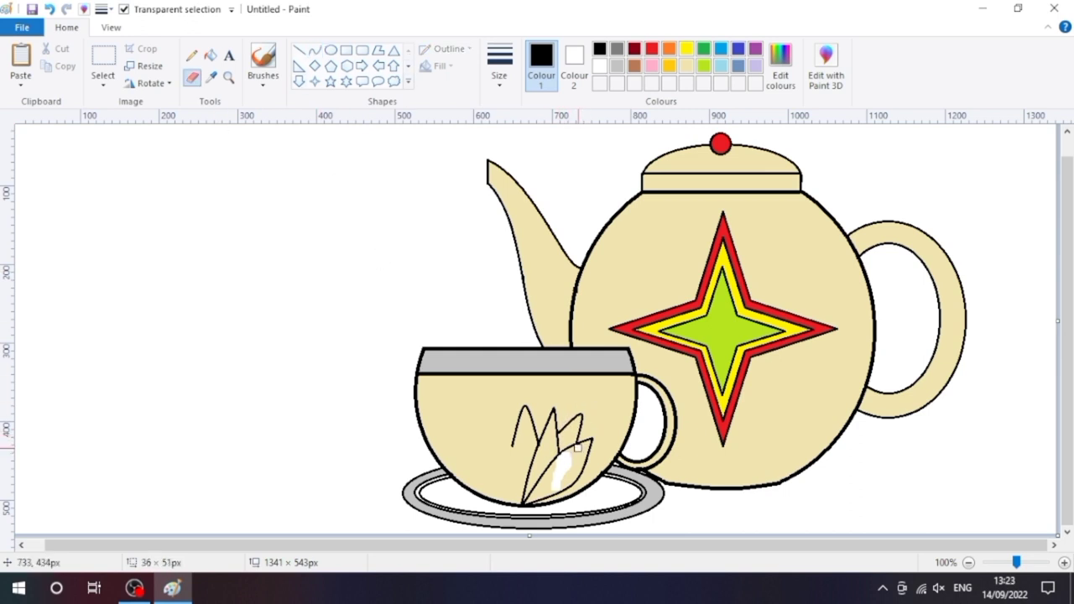
# Draw a tall pointed leaf from the cup's base to the left of the middle leaf with black curves
pyautogui.click(314, 51)
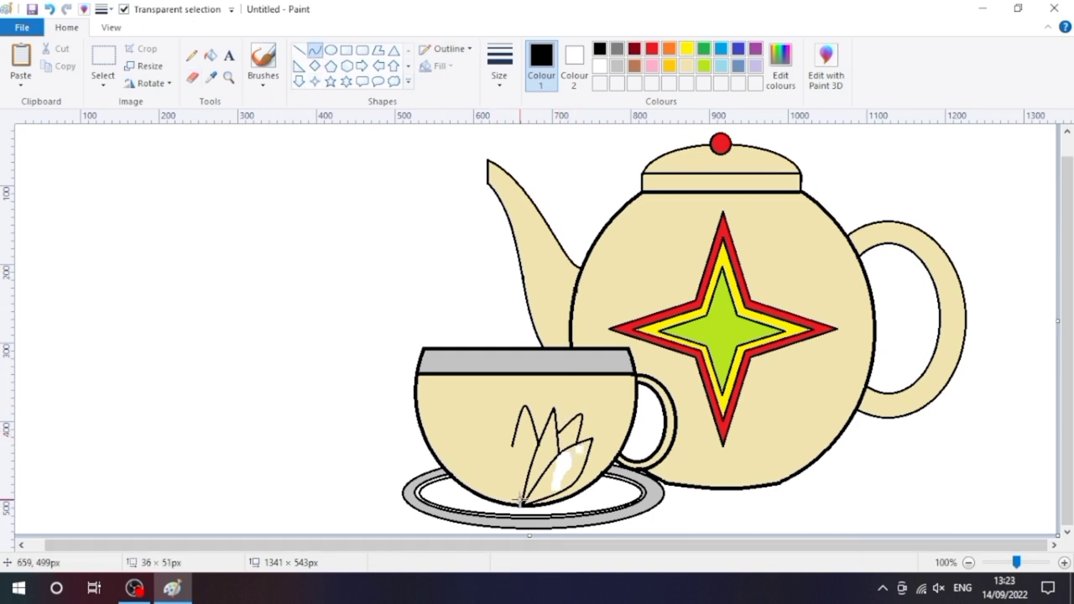
pyautogui.moveTo(520, 501)
pyautogui.mouseDown()
pyautogui.moveTo(486, 395)
pyautogui.moveTo(486, 409)
pyautogui.mouseUp()
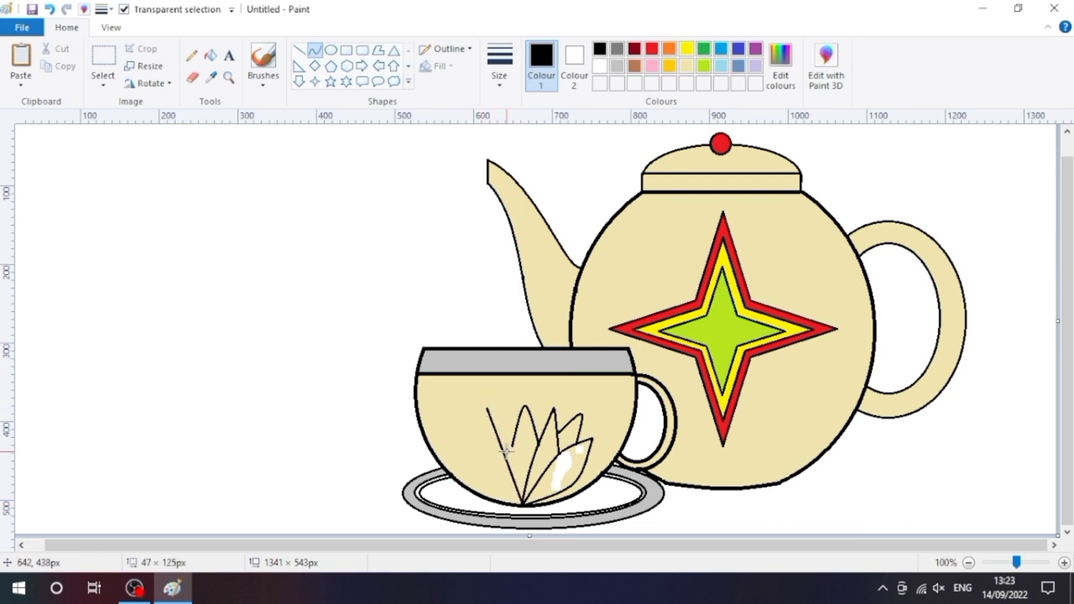
pyautogui.moveTo(497, 444); pyautogui.dragTo(514, 444)
pyautogui.click(317, 52)
pyautogui.moveTo(486, 409)
pyautogui.mouseDown()
pyautogui.moveTo(506, 468)
pyautogui.moveTo(495, 453)
pyautogui.mouseUp()
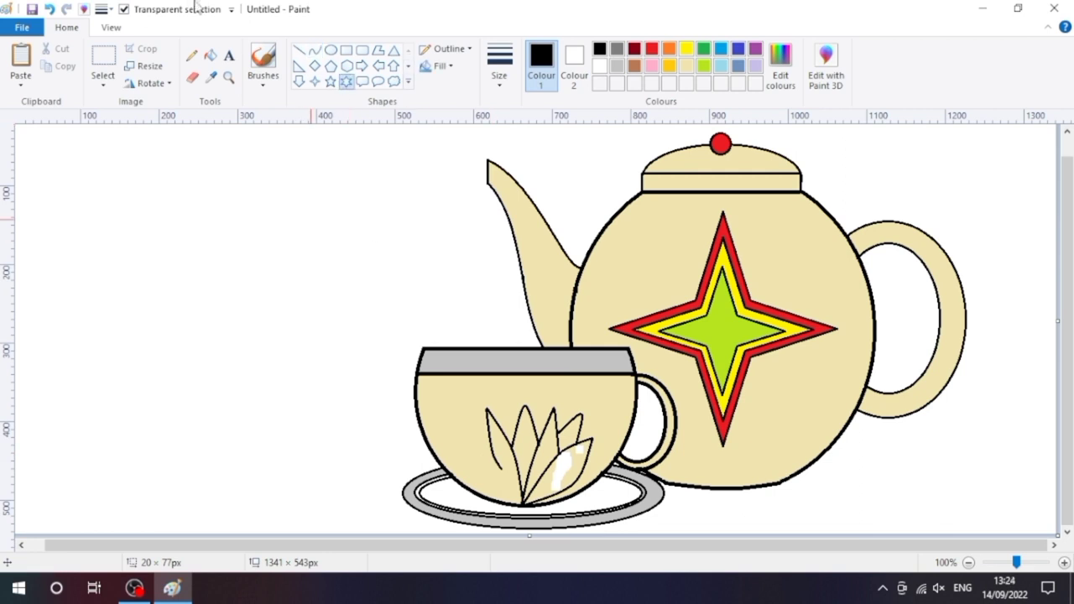
# Draw a low outer leaf leaning left from the cup's base with two black curves
pyautogui.click(315, 51)
pyautogui.moveTo(521, 504)
pyautogui.mouseDown()
pyautogui.moveTo(462, 433)
pyautogui.moveTo(451, 443)
pyautogui.mouseUp()
pyautogui.moveTo(493, 474); pyautogui.dragTo(498, 469)
pyautogui.click(315, 51)
pyautogui.moveTo(451, 443); pyautogui.dragTo(470, 488)
pyautogui.click(332, 86)
# Draw a small leaf tip between the two left leaves and erase the overlap inside the low outer leaf
pyautogui.click(315, 45)
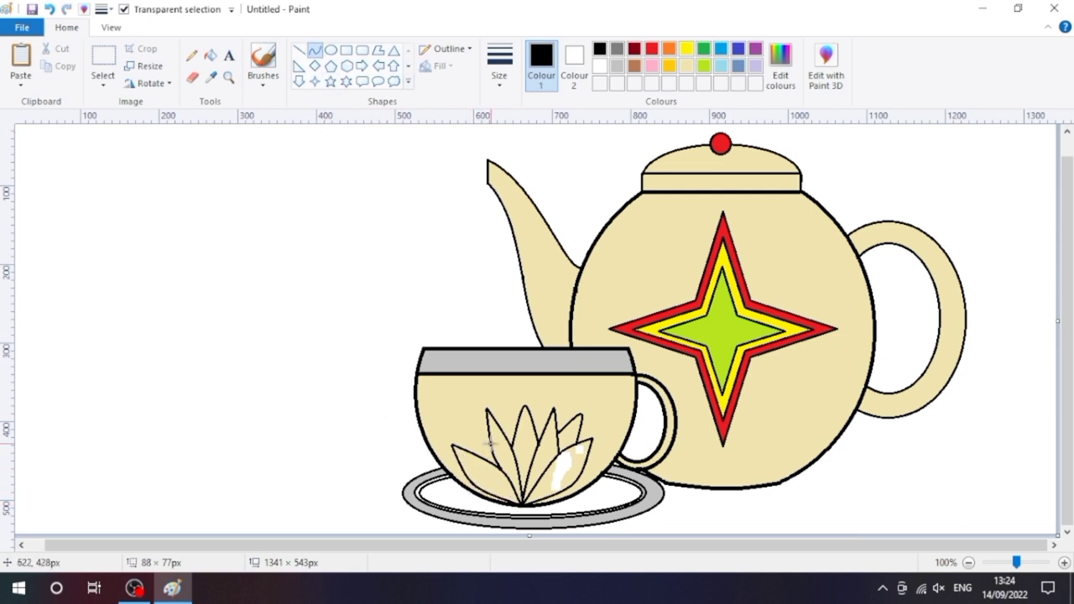
pyautogui.moveTo(491, 447)
pyautogui.mouseDown()
pyautogui.moveTo(476, 456)
pyautogui.moveTo(452, 414)
pyautogui.mouseUp()
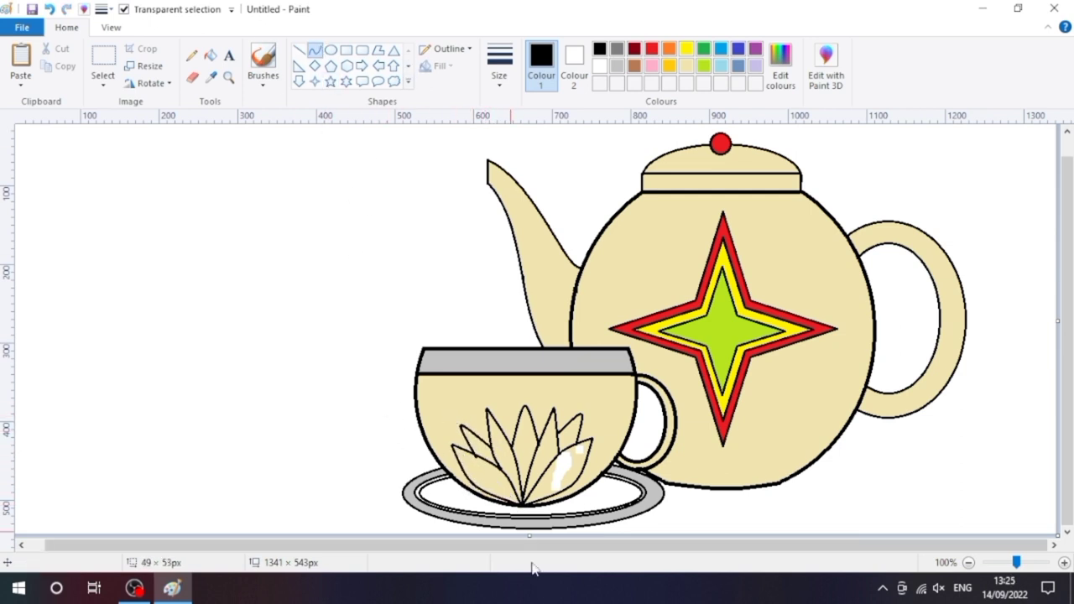
pyautogui.click(194, 77)
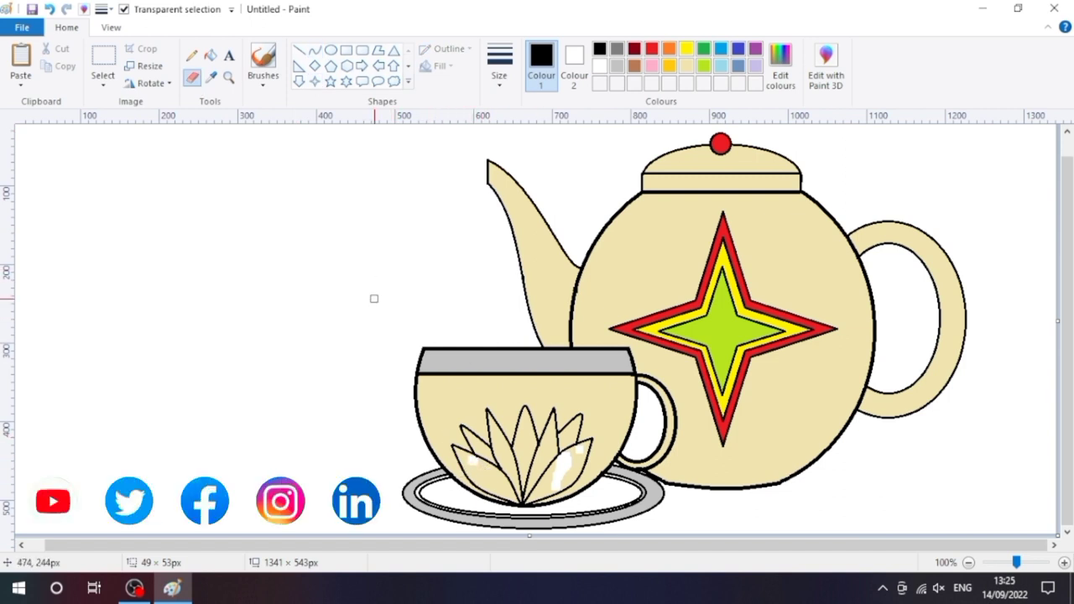
# Fill all seven petals of the flower on the cup with rose pink
pyautogui.click(651, 65)
pyautogui.click(520, 439)
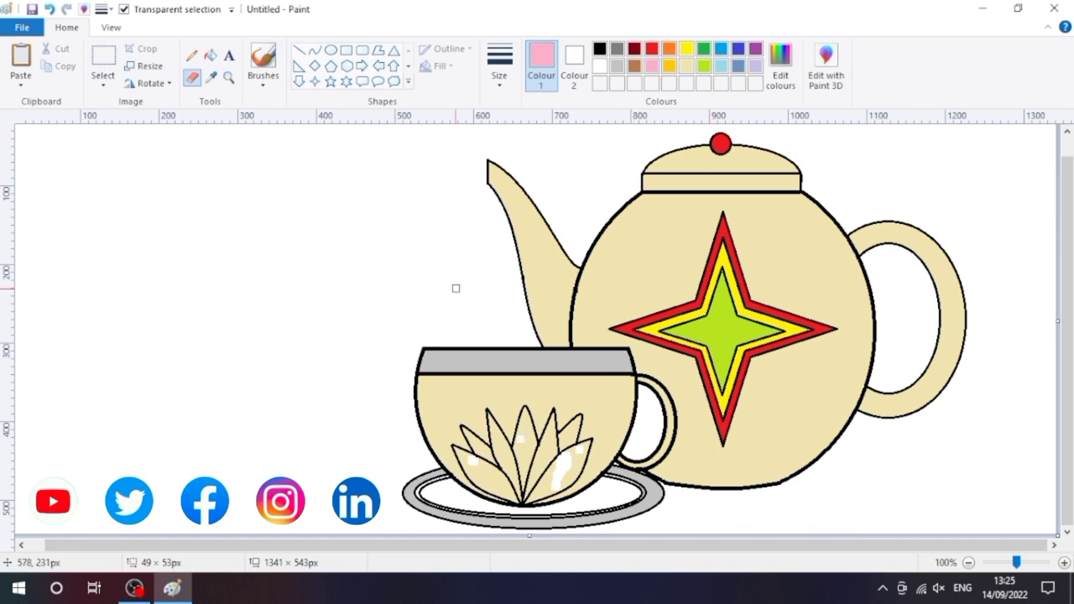
pyautogui.click(211, 55)
pyautogui.click(529, 443)
pyautogui.click(547, 448)
pyautogui.click(568, 433)
pyautogui.click(579, 462)
pyautogui.click(567, 468)
pyautogui.click(521, 440)
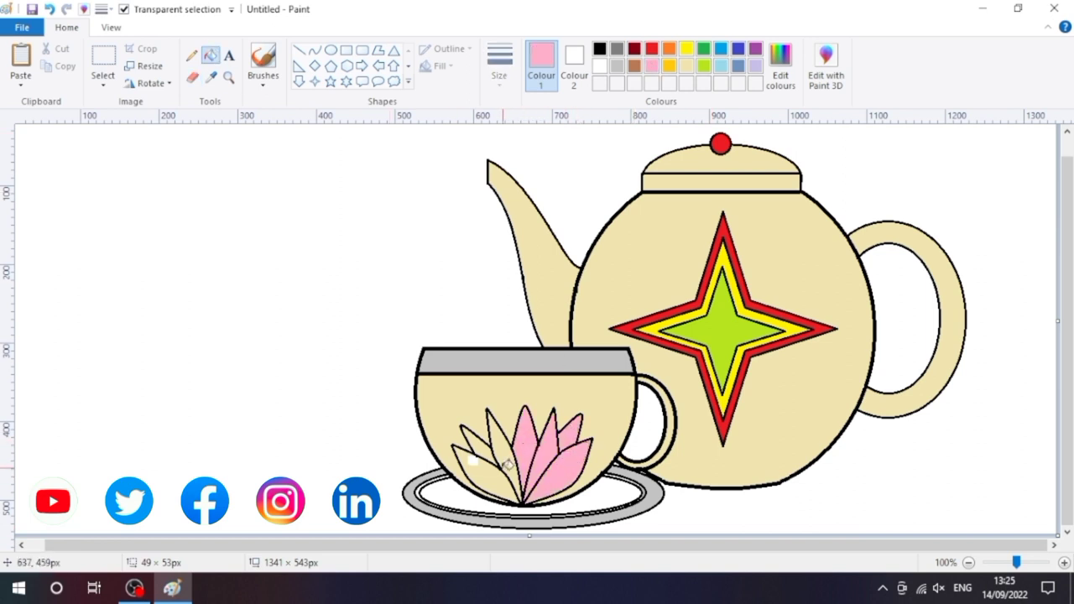
pyautogui.click(505, 466)
pyautogui.click(488, 470)
pyautogui.click(472, 460)
pyautogui.click(484, 449)
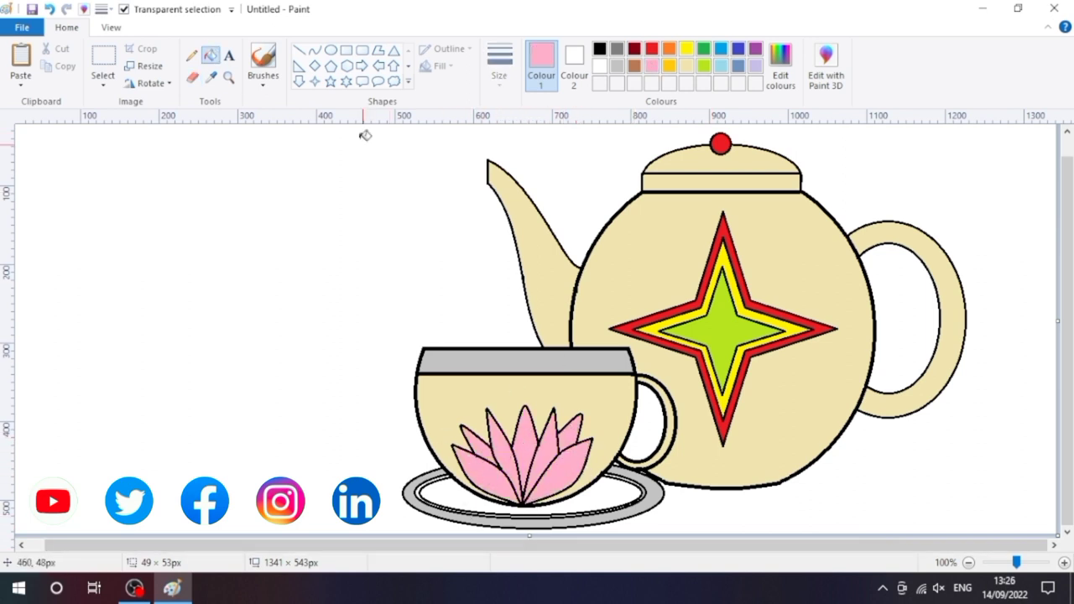
# Draw a thin black curved leaf on each side of the cup's base, beneath the flower's outer petals
pyautogui.click(314, 50)
pyautogui.click(599, 49)
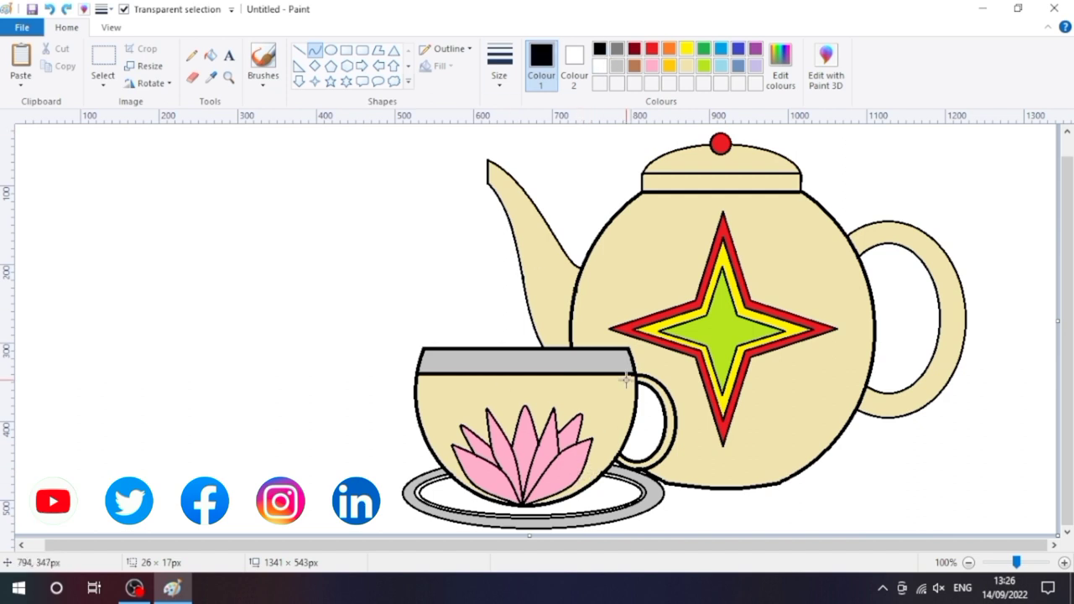
pyautogui.moveTo(584, 488)
pyautogui.mouseDown()
pyautogui.moveTo(605, 461)
pyautogui.moveTo(537, 505)
pyautogui.moveTo(579, 490)
pyautogui.mouseUp()
pyautogui.moveTo(468, 484)
pyautogui.mouseDown()
pyautogui.moveTo(454, 474)
pyautogui.moveTo(509, 504)
pyautogui.moveTo(474, 493)
pyautogui.moveTo(442, 462)
pyautogui.moveTo(481, 486)
pyautogui.moveTo(478, 495)
pyautogui.mouseUp()
pyautogui.click(315, 52)
pyautogui.hotkey('ctrl', 'z')
pyautogui.hotkey('ctrl', 'z')
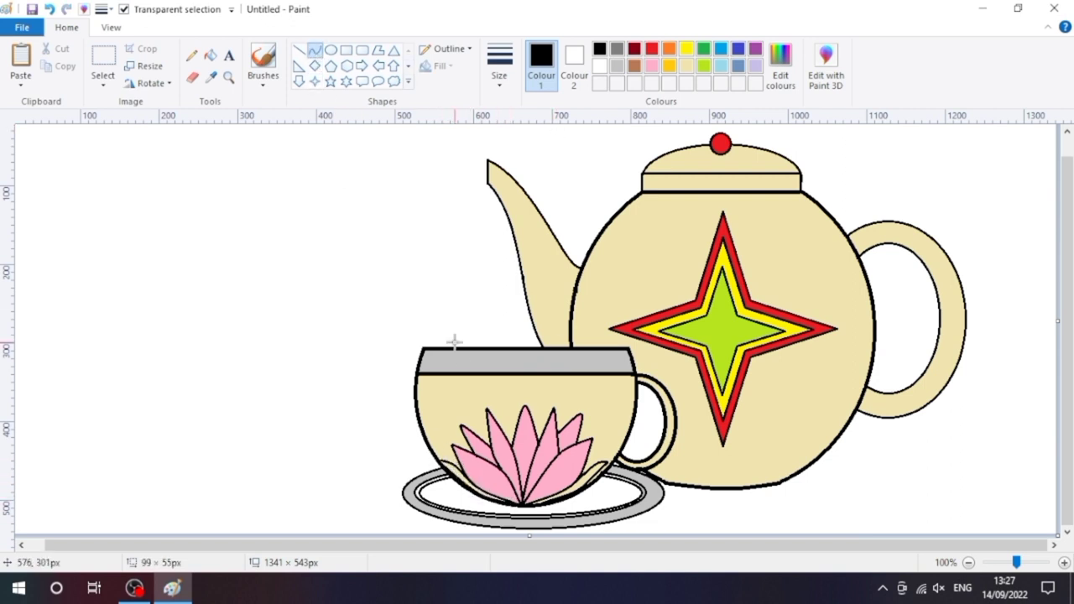
# Fill the two thin leaves under the flower with green and the saucer's inner area with light grey
pyautogui.click(705, 50)
pyautogui.click(211, 56)
pyautogui.click(600, 50)
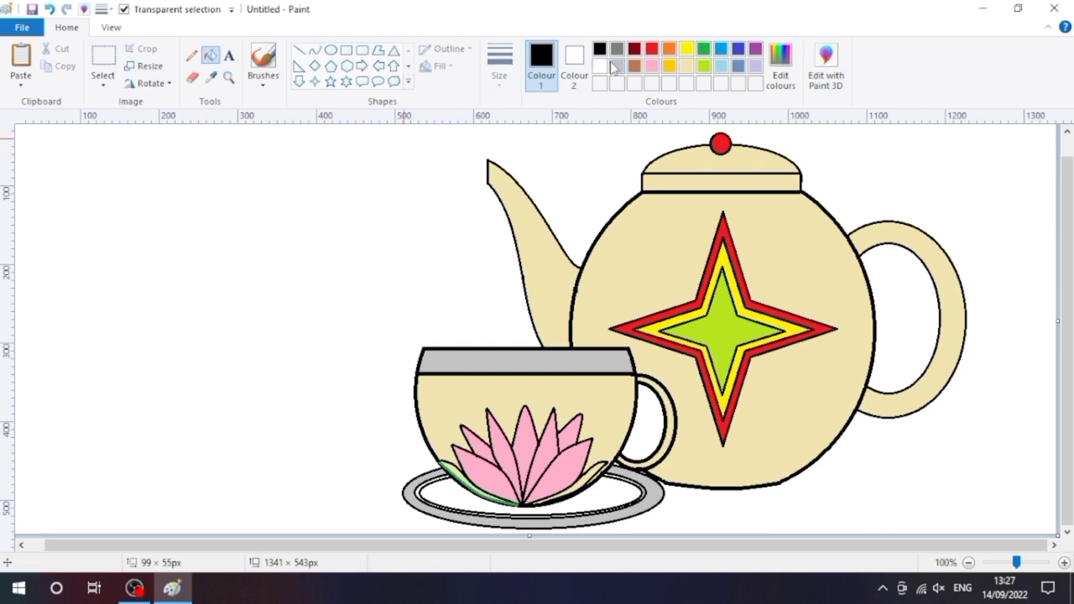
pyautogui.click(456, 469)
pyautogui.hotkey('ctrl', 'z')
pyautogui.click(703, 50)
pyautogui.click(584, 478)
pyautogui.click(461, 474)
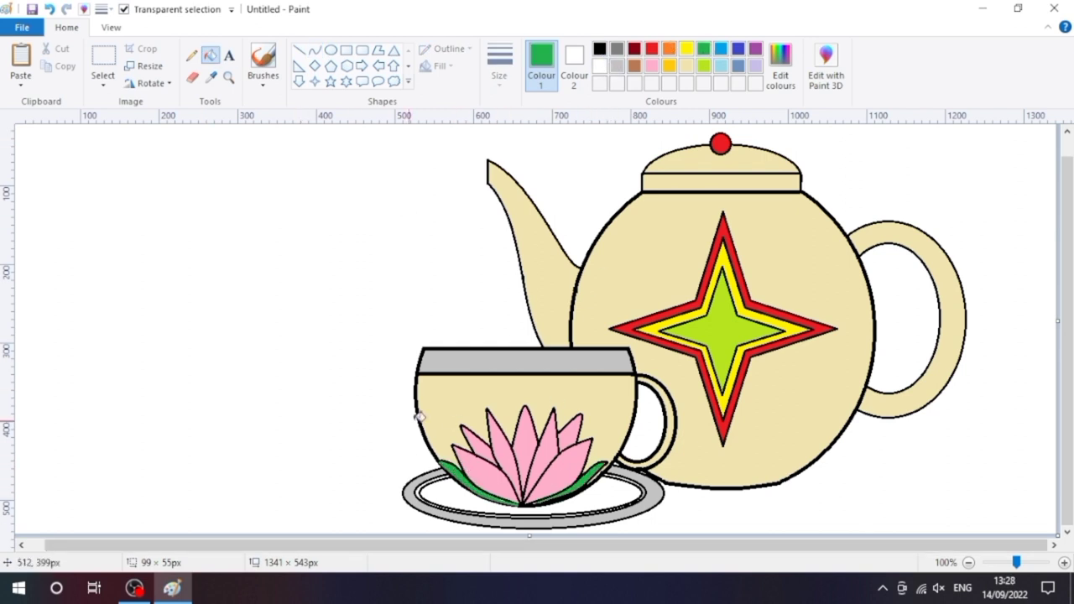
pyautogui.click(617, 65)
pyautogui.click(619, 509)
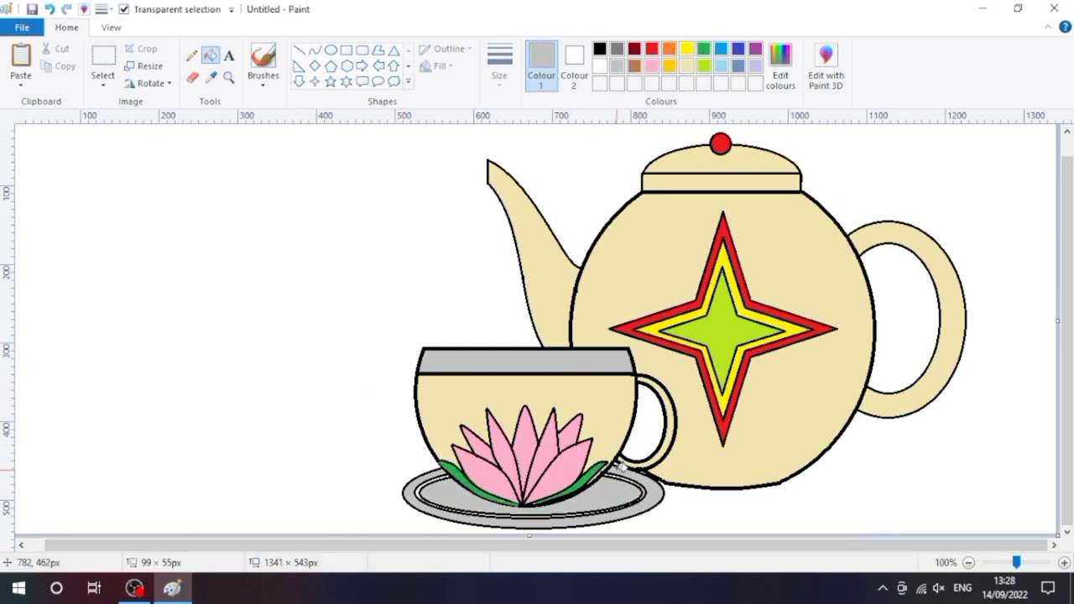
# Draw a small black four-point star near the cup's upper left, with a second star of about 26 × 28 px inside it
pyautogui.click(315, 81)
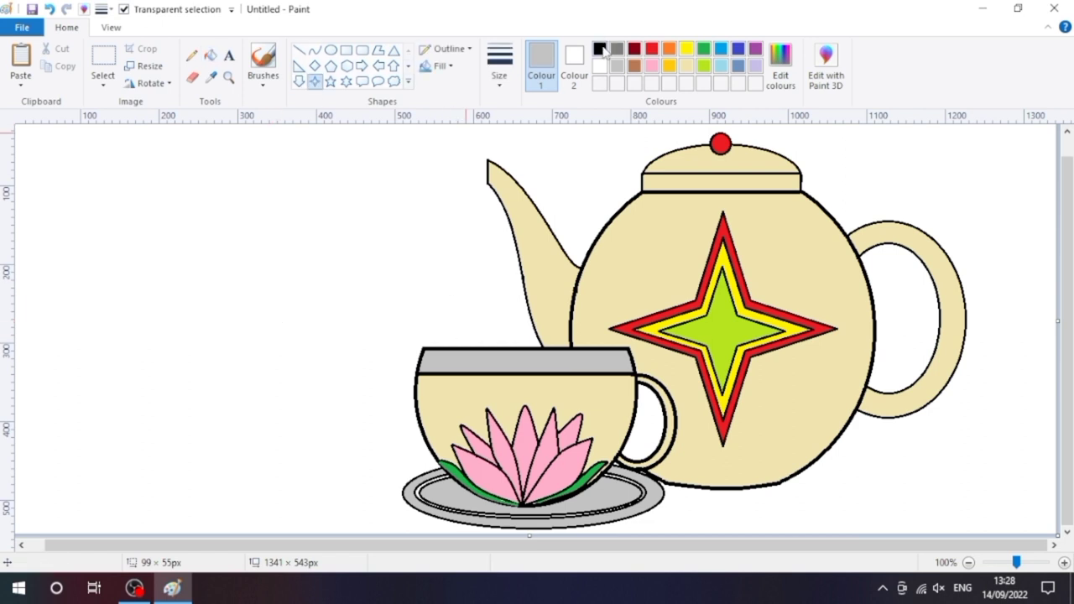
pyautogui.click(599, 48)
pyautogui.moveTo(426, 380); pyautogui.dragTo(466, 429)
pyautogui.click(445, 407)
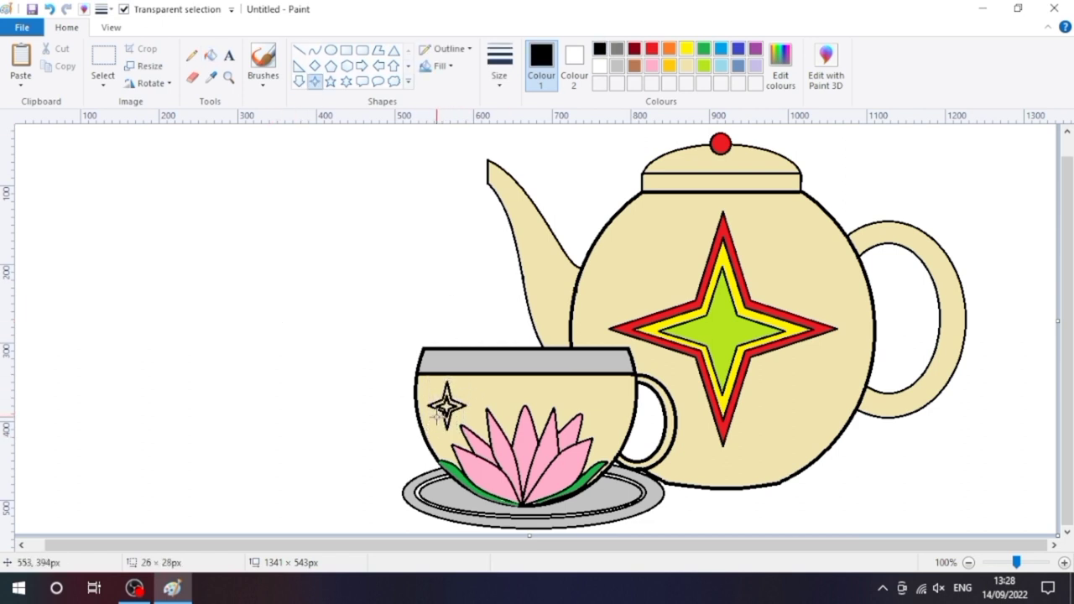
pyautogui.click(374, 394)
# Fill the small star's outer band with red and its centre with yellow
pyautogui.click(210, 56)
pyautogui.click(652, 48)
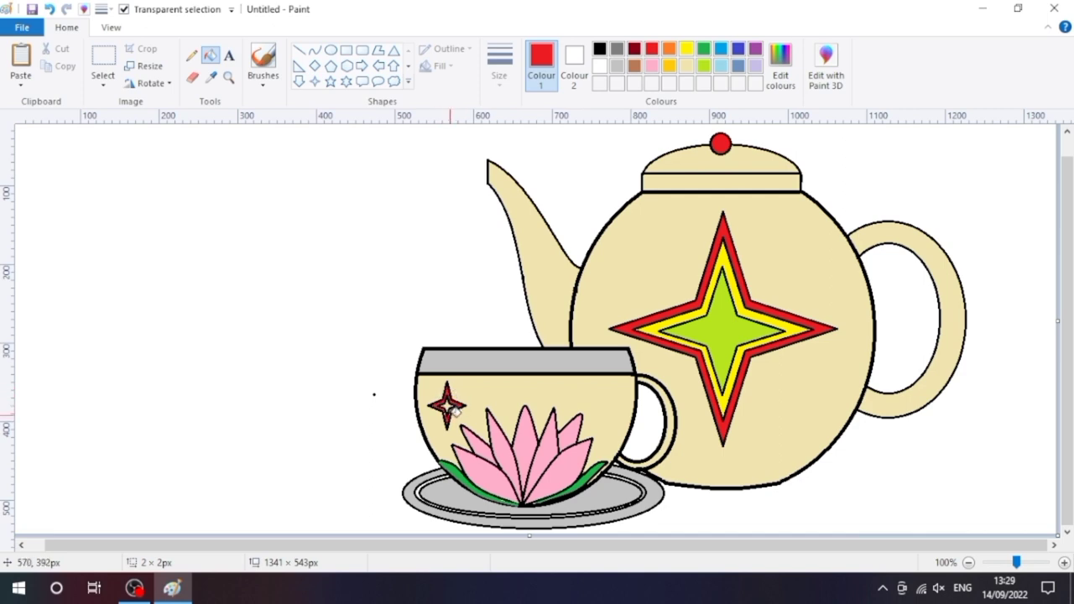
pyautogui.click(686, 48)
pyautogui.click(445, 405)
# Fill the remaining gap in the small star's lower point with red
pyautogui.click(228, 76)
pyautogui.click(455, 425)
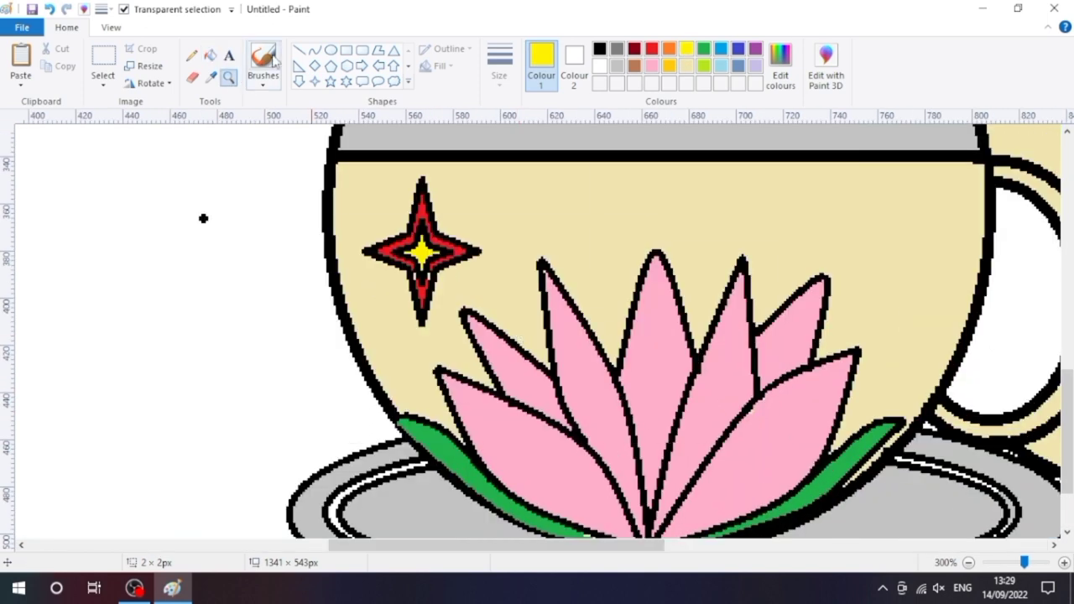
pyautogui.click(211, 55)
pyautogui.click(651, 47)
pyautogui.click(433, 272)
pyautogui.hotkey('ctrl', 'z')
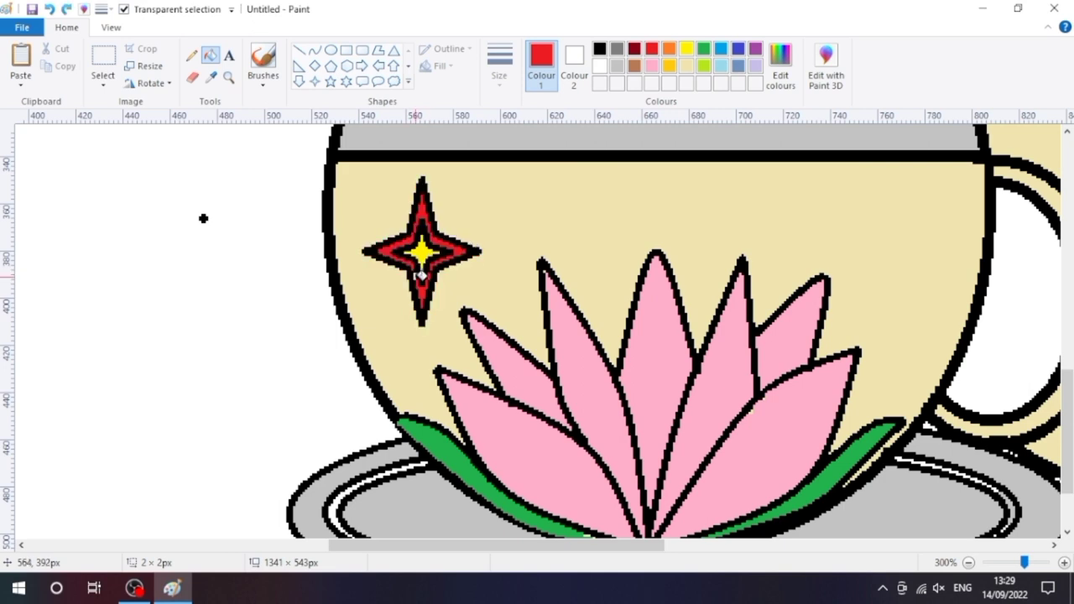
pyautogui.click(228, 77)
pyautogui.rightClick(472, 325)
pyautogui.rightClick(472, 325)
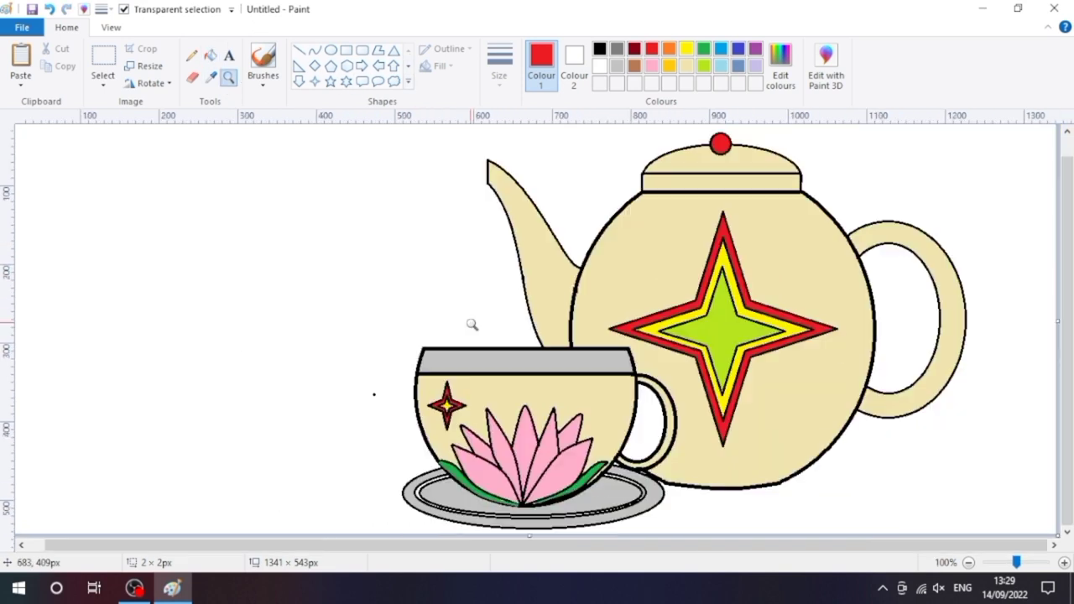
# Erase the stray black dot beside the cup and fill the cup handle's opening with light yellow
pyautogui.click(195, 82)
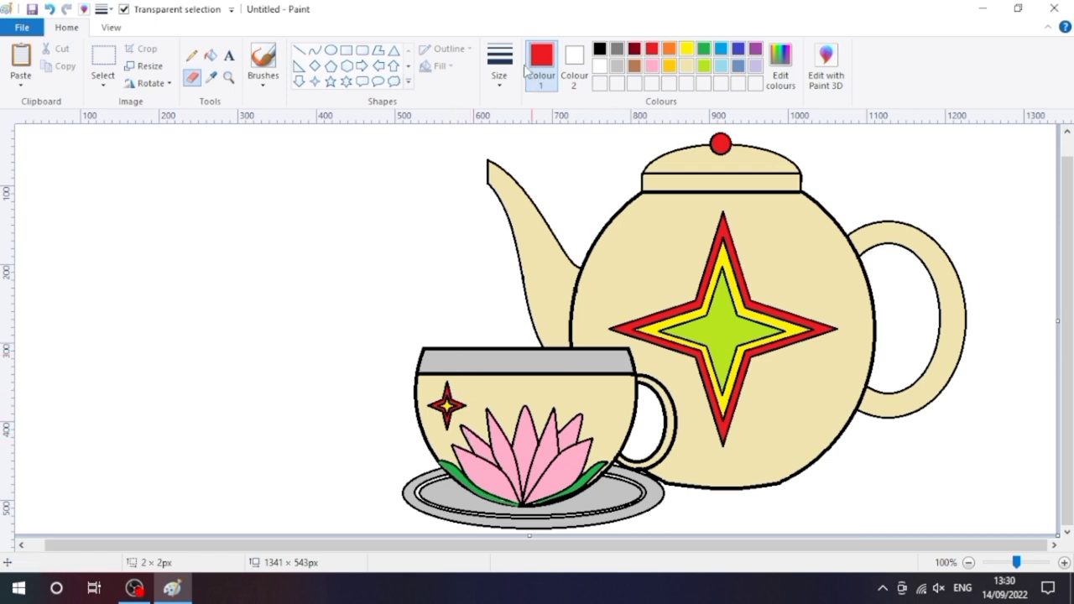
pyautogui.click(210, 60)
pyautogui.click(687, 67)
pyautogui.click(649, 427)
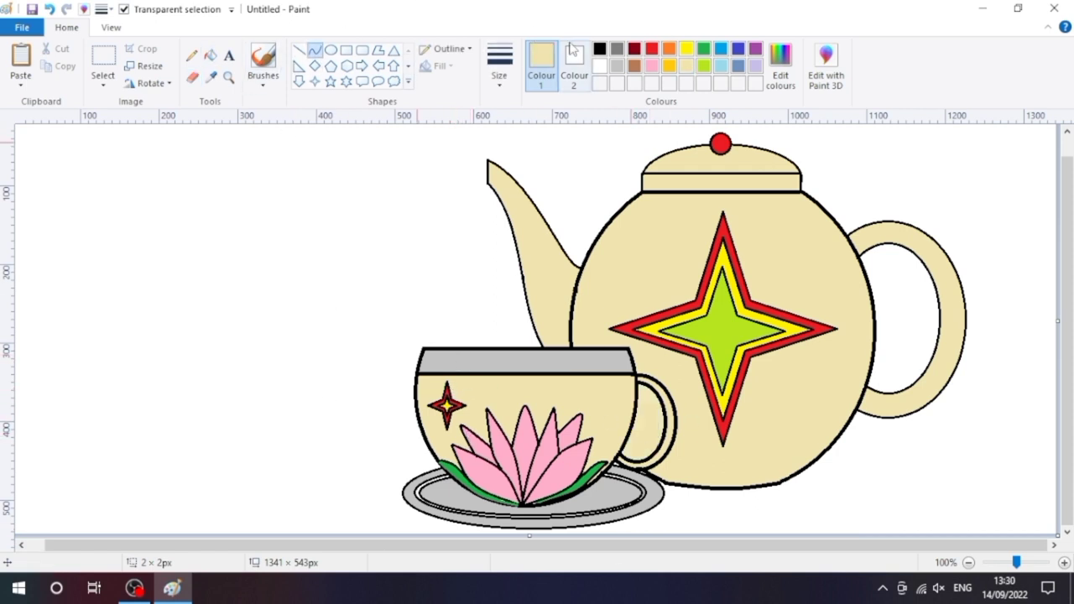
# Draw three wavy black steam lines rising above the cup, each shorter towards the teapot's spout
pyautogui.moveTo(442, 218); pyautogui.dragTo(448, 321)
pyautogui.moveTo(453, 252)
pyautogui.mouseDown()
pyautogui.moveTo(466, 245)
pyautogui.moveTo(411, 277)
pyautogui.moveTo(471, 340)
pyautogui.moveTo(482, 277)
pyautogui.moveTo(439, 312)
pyautogui.moveTo(465, 298)
pyautogui.moveTo(494, 350)
pyautogui.moveTo(503, 321)
pyautogui.moveTo(472, 323)
pyautogui.mouseUp()
pyautogui.click(346, 286)
pyautogui.moveTo(472, 323); pyautogui.dragTo(472, 322)
pyautogui.moveTo(488, 320); pyautogui.dragTo(493, 322)
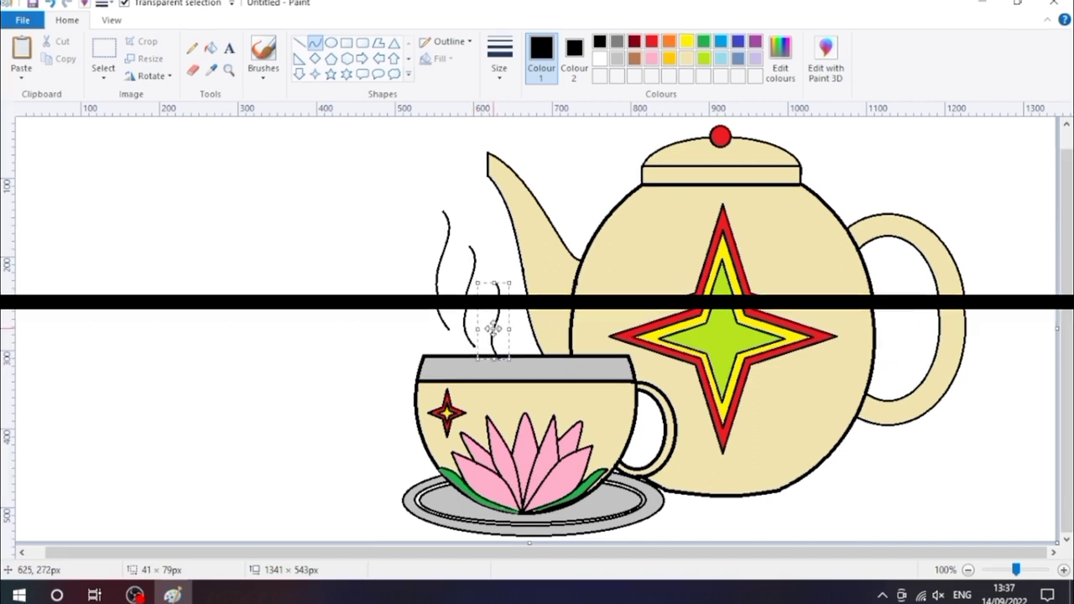